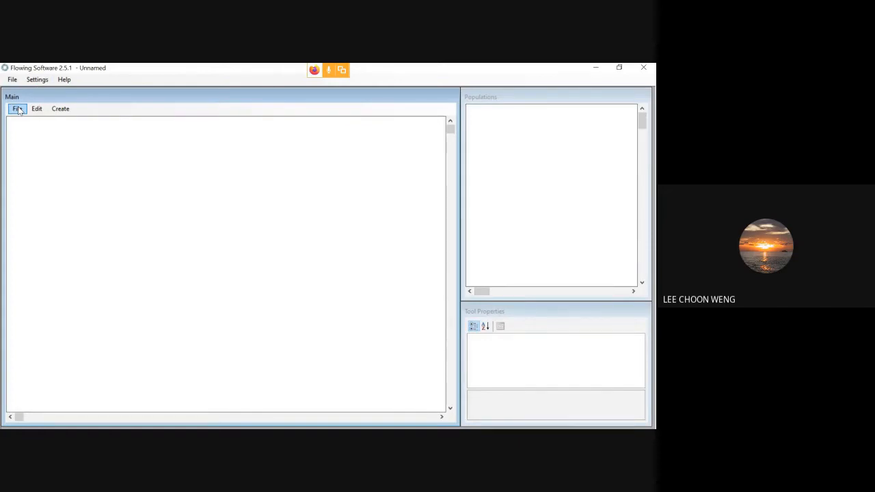
Create a dot plot in the empty workspace
left_click(61, 108)
left_click(93, 95)
left_click(67, 111)
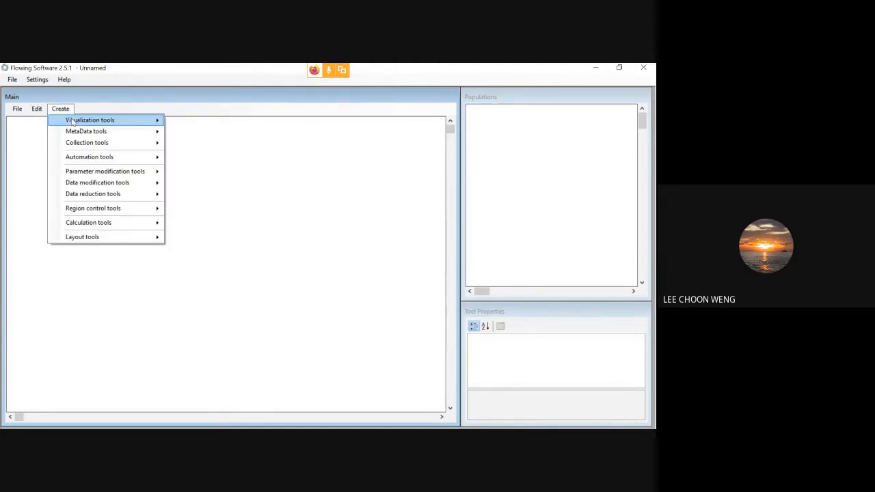
mouse_move(112, 123)
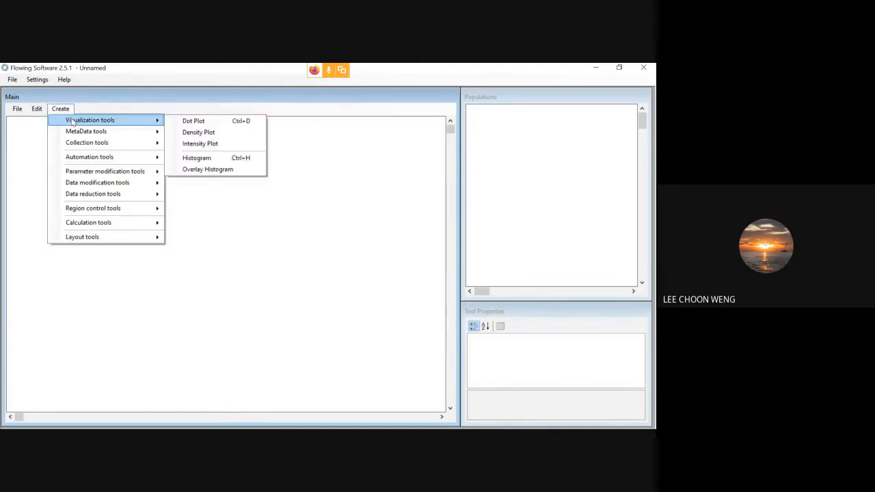
left_click(191, 123)
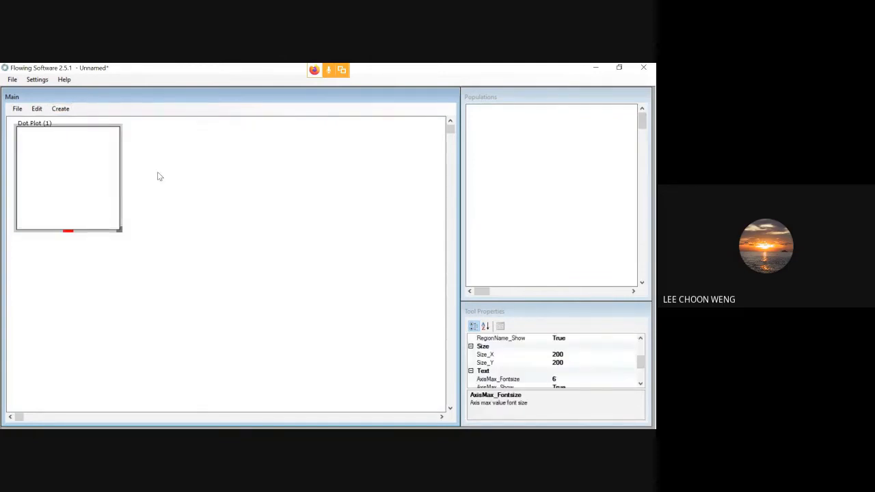
Load the FCS file lcw2017-10-04.0001.fcs from the Flowcytometry folder inside 2019 2020 SIR3013e on the Desktop
left_click(17, 111)
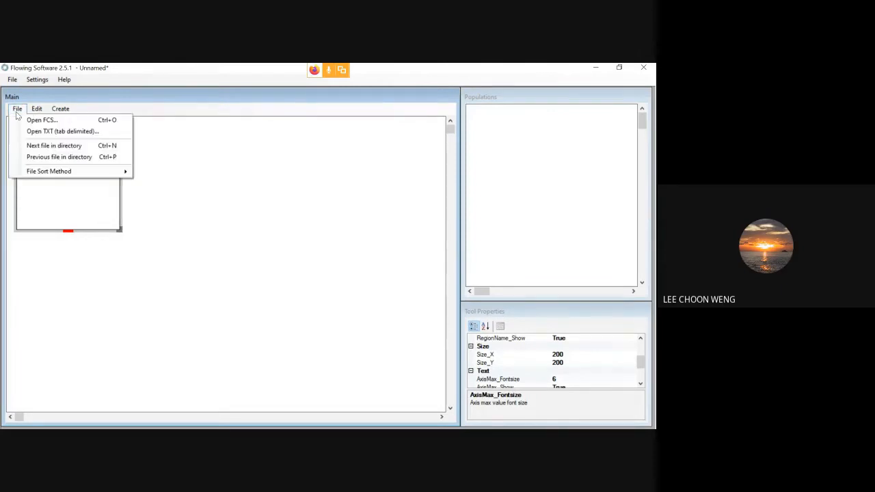
left_click(58, 121)
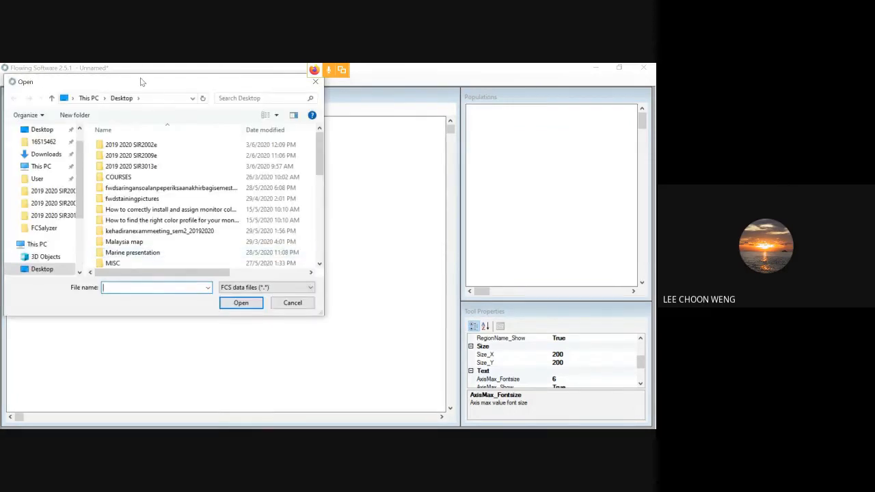
double_click(134, 166)
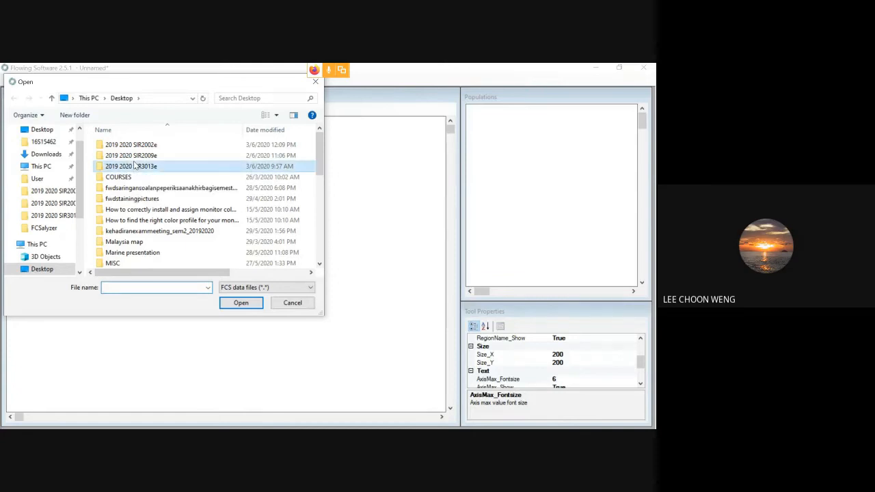
double_click(128, 157)
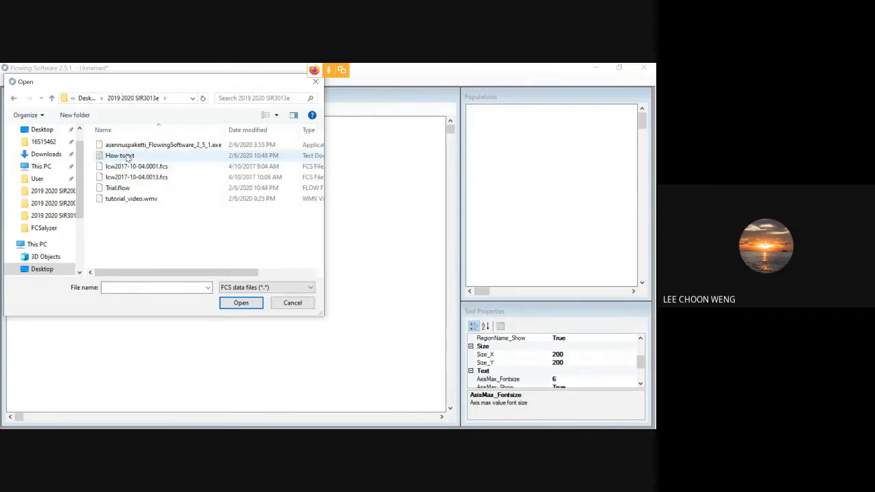
left_click(143, 169)
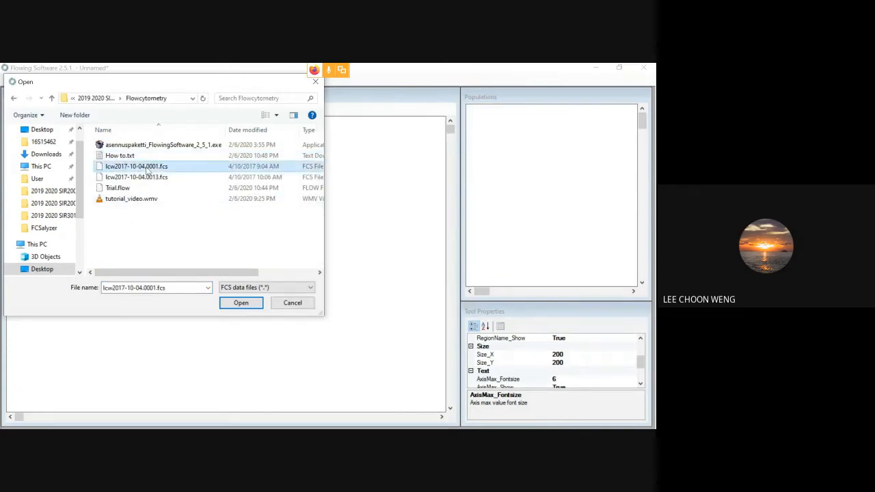
left_click(238, 305)
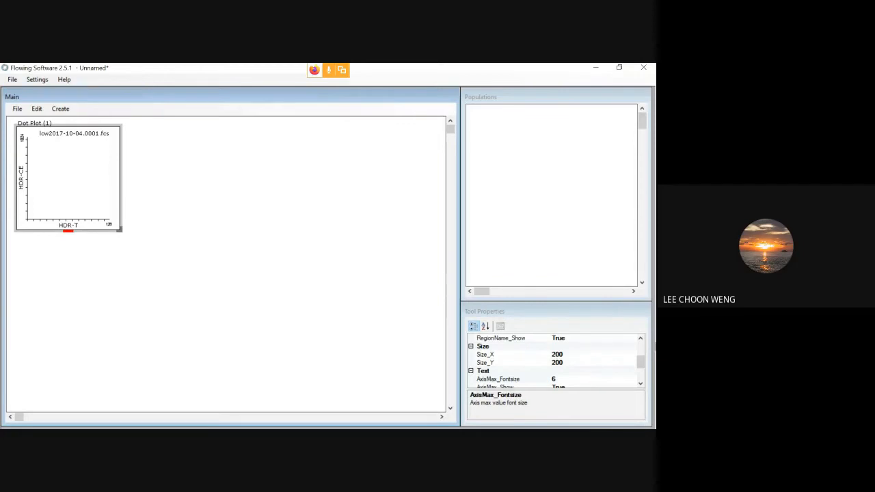
Set the dot plot's horizontal axis to FSC-A and its vertical axis to SSC-A
left_click(65, 225)
left_click(62, 222)
left_click(65, 227)
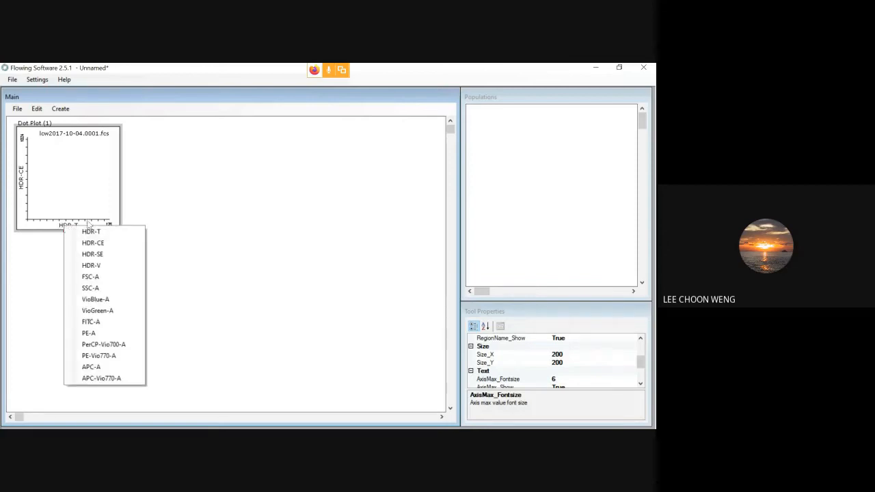
left_click(105, 279)
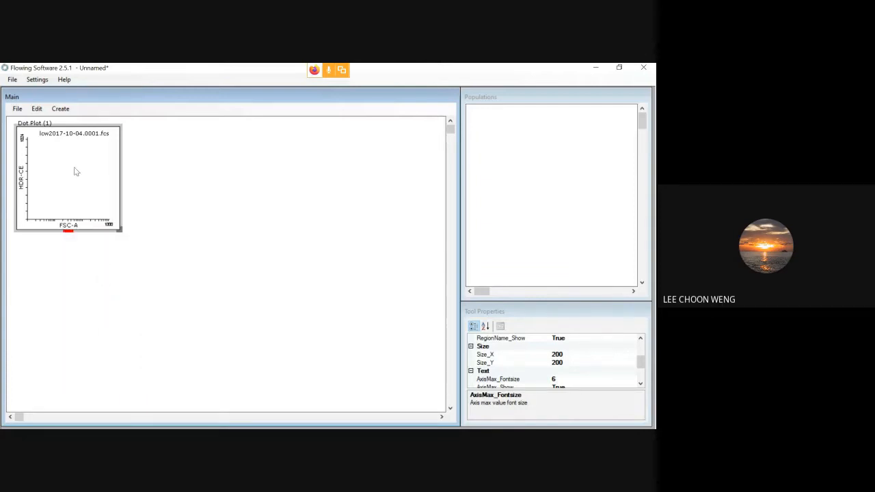
left_click(22, 175)
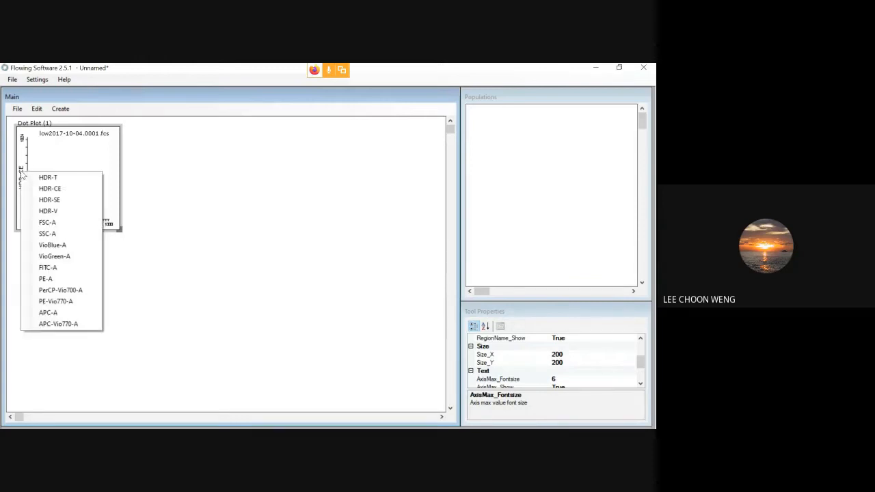
left_click(48, 234)
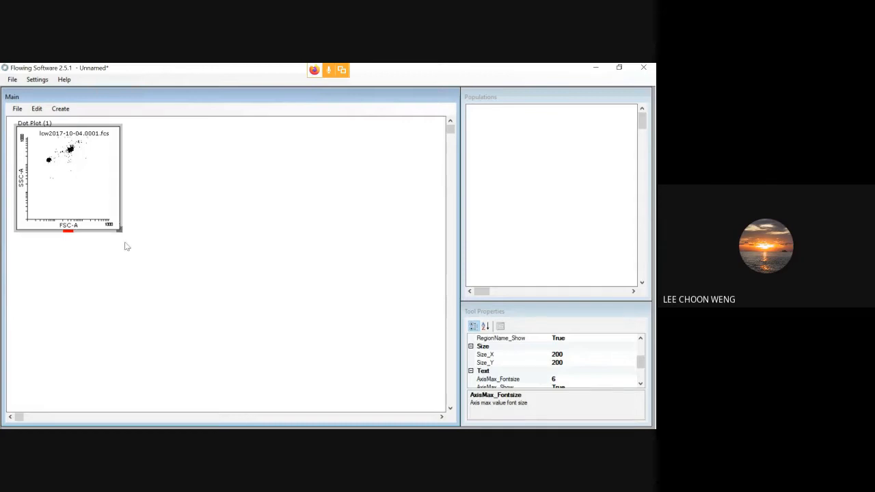
Enlarge the dot plot to about 408 by 383 and draw a four-point region around the lower-left cluster
left_click_drag(120, 232, 226, 326)
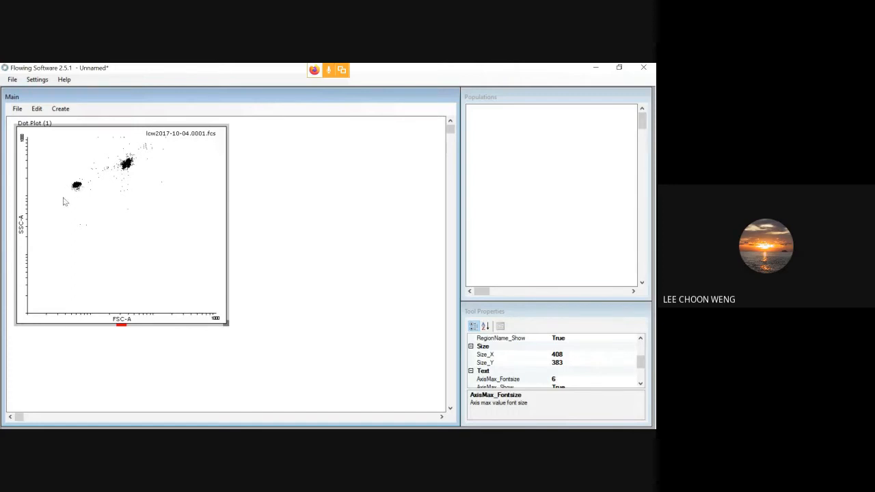
right_click(76, 184)
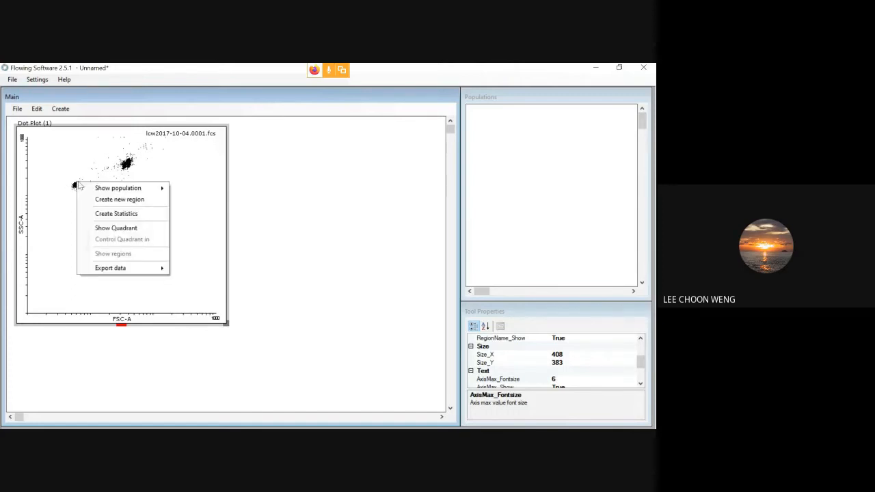
left_click(114, 200)
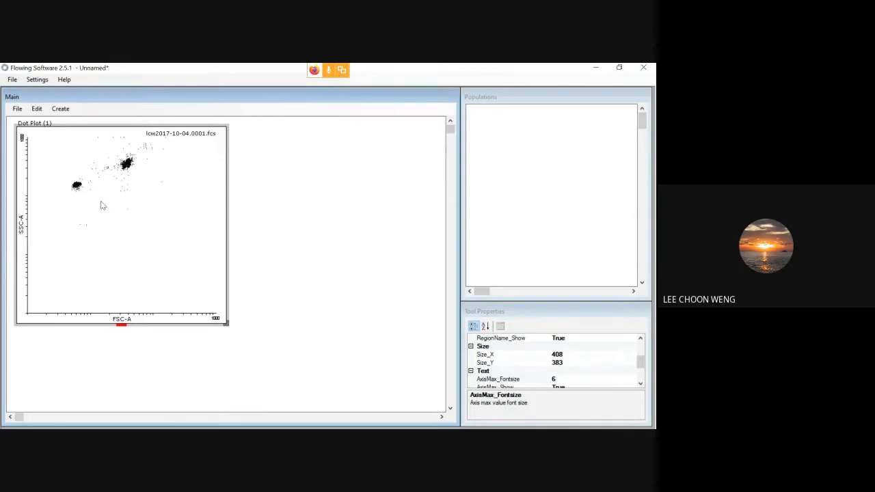
left_click(77, 178)
left_click(84, 189)
left_click(74, 194)
double_click(67, 183)
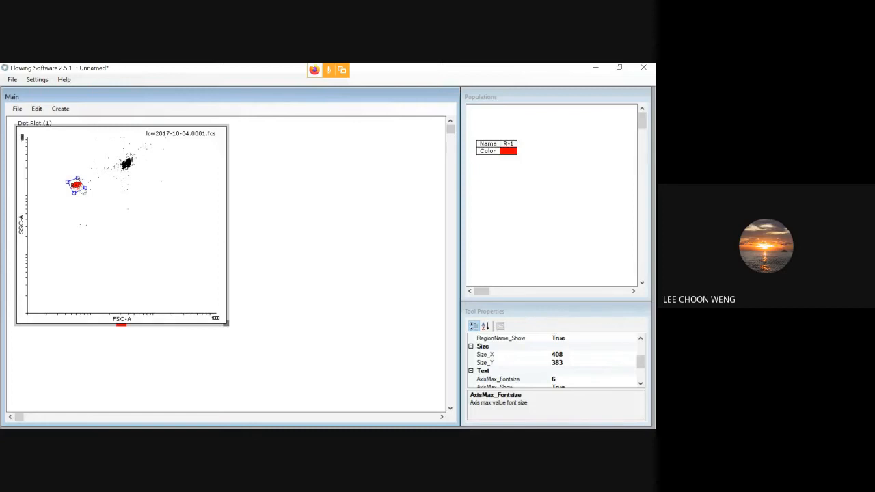
Rename the red population as 2 um
right_click(510, 147)
left_click(523, 149)
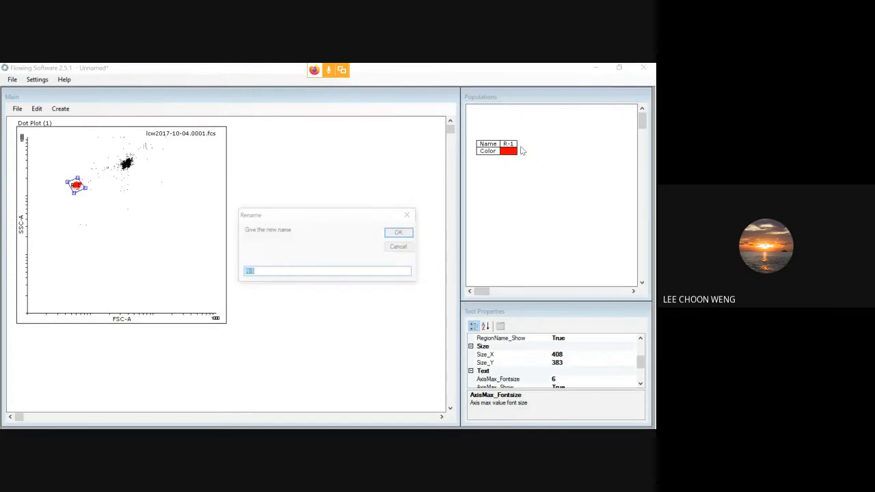
type("2")
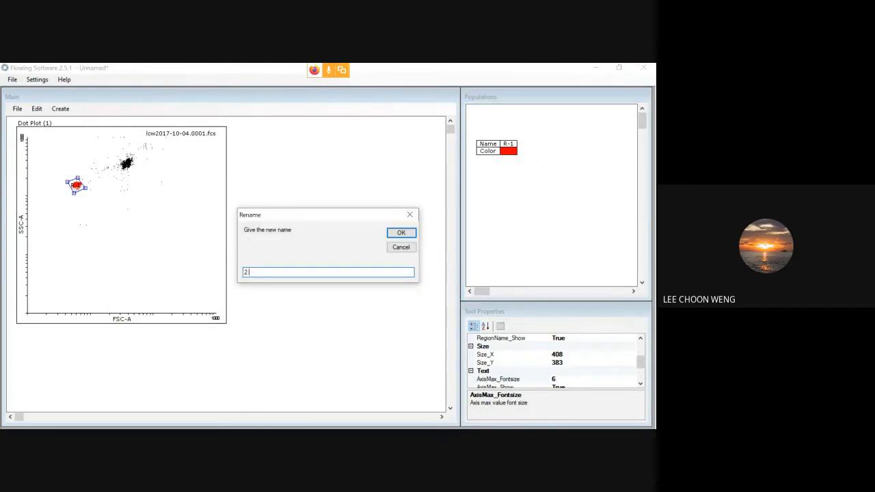
type(" um")
left_click(400, 233)
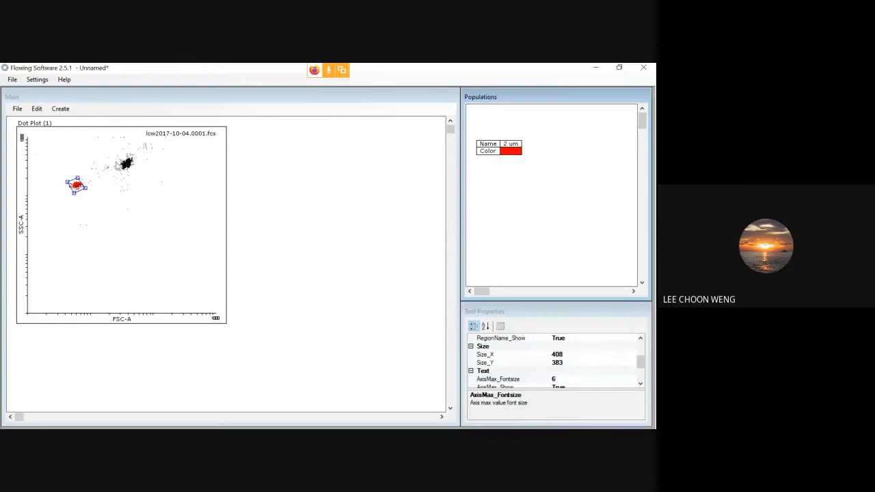
Draw a polygonal region around the upper-right dense cluster in the dot plot
right_click(116, 163)
left_click(153, 181)
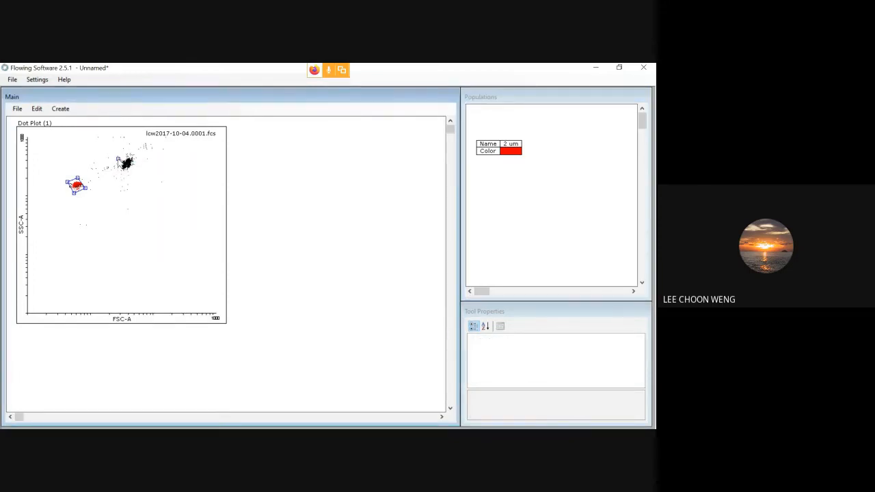
left_click(122, 172)
left_click(134, 169)
left_click(136, 156)
left_click(114, 158)
left_click(125, 154)
double_click(120, 163)
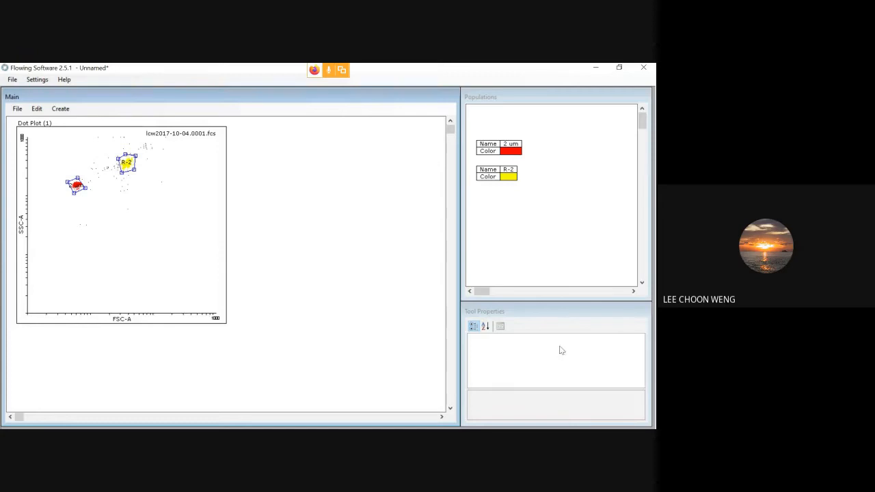
Rename the yellow population as 3 um
right_click(509, 171)
left_click(535, 175)
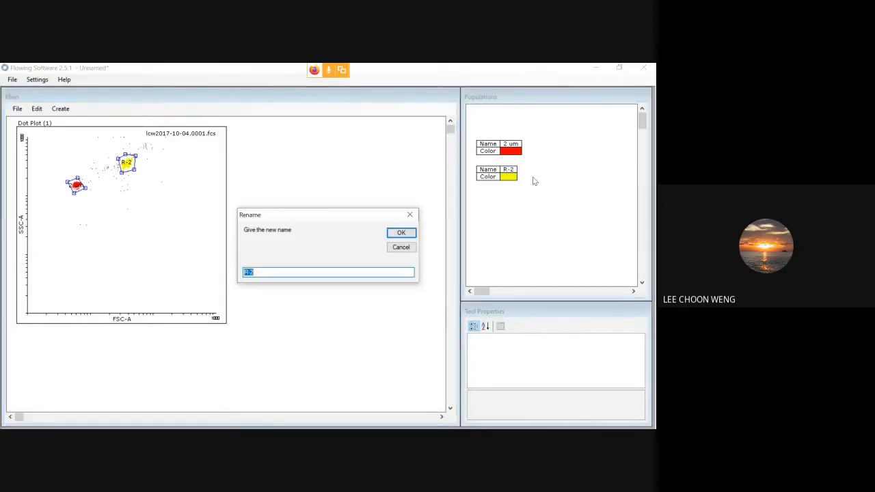
type("3 um")
left_click(402, 233)
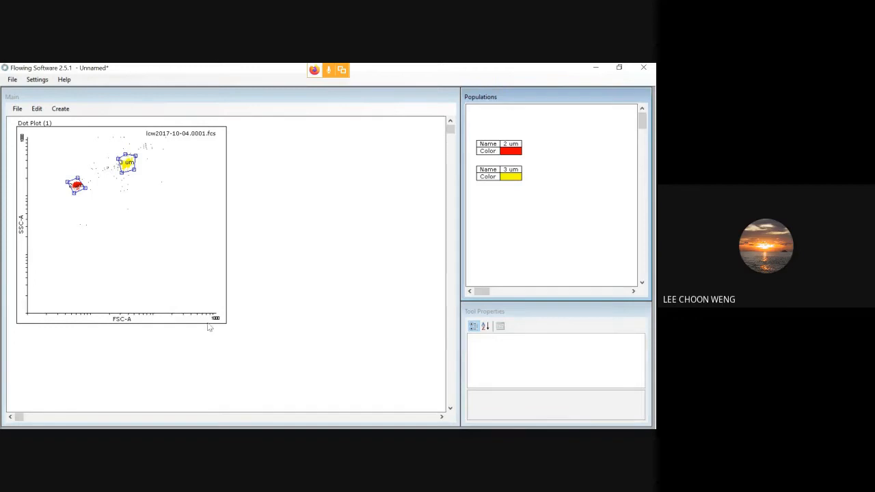
Shrink the dot plot to about 198 by 160 and add a histogram to the right of it
left_click(225, 309)
left_click_drag(229, 323, 120, 214)
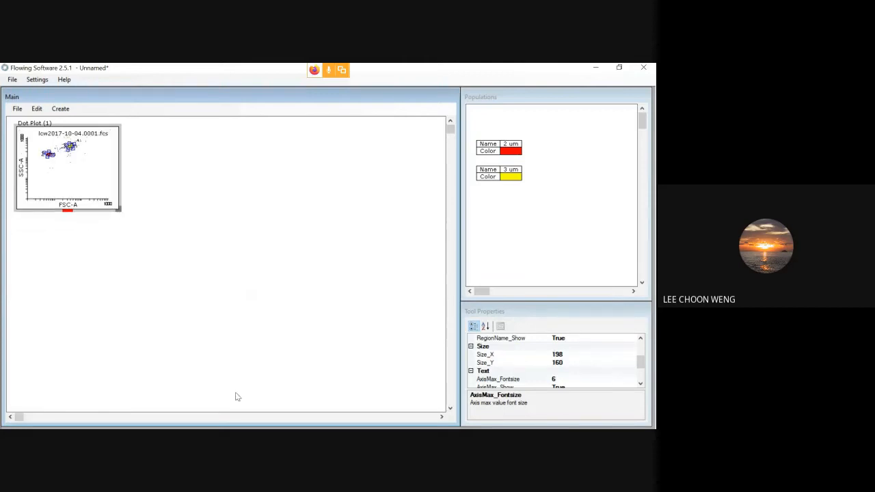
left_click(58, 110)
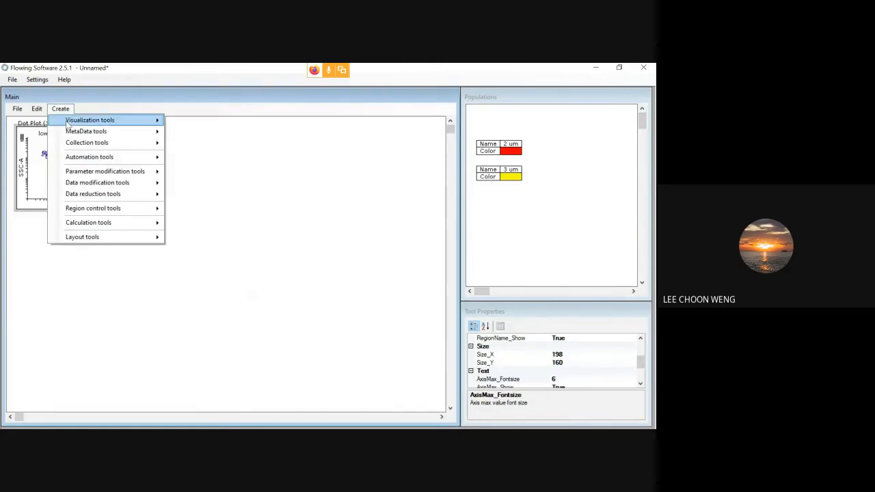
mouse_move(77, 121)
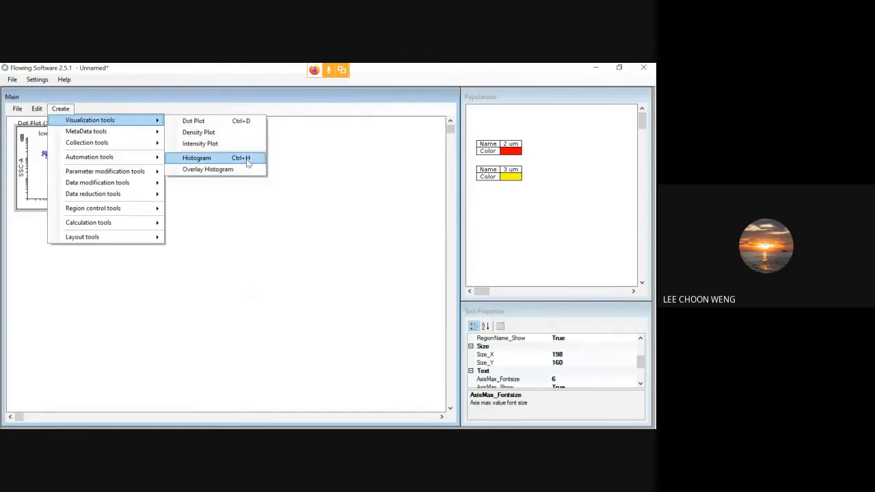
left_click(197, 158)
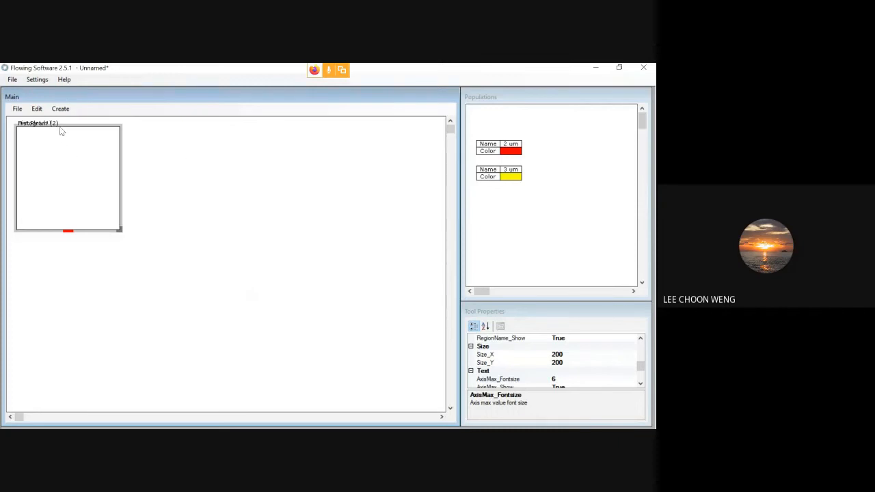
left_click_drag(62, 129, 209, 134)
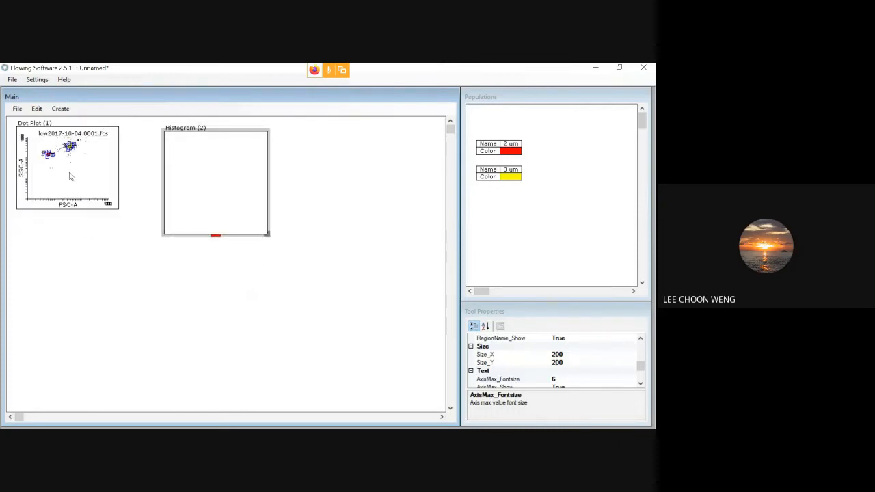
Connect the dot plot's output to the histogram and set the histogram's horizontal axis to FSC-A
left_click(47, 190)
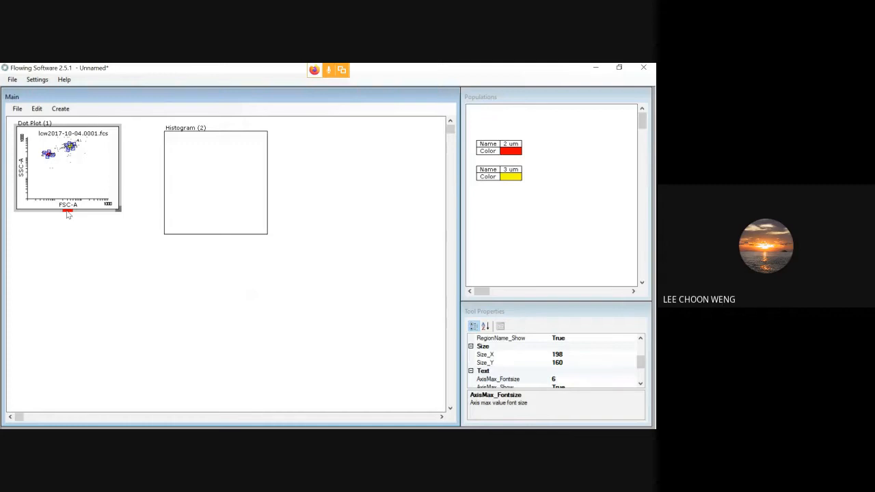
left_click_drag(67, 214, 184, 217)
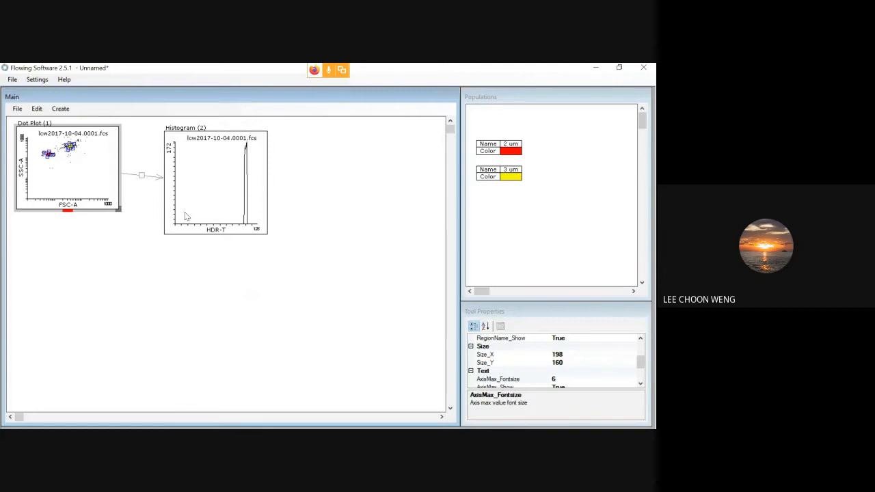
left_click(219, 232)
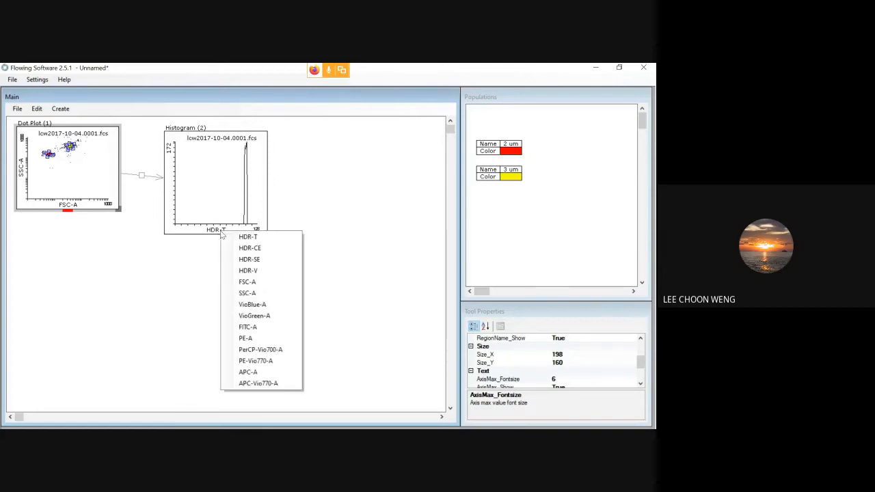
left_click(236, 282)
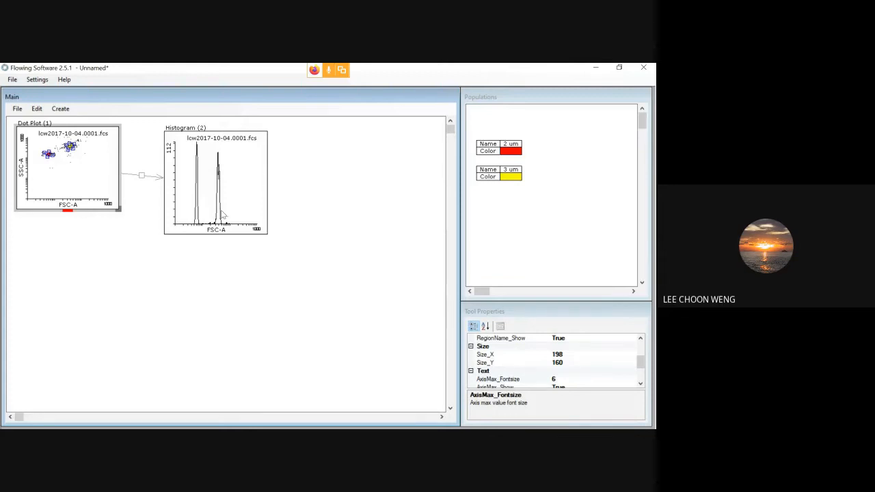
Move the histogram directly below the dot plot
left_click(228, 171)
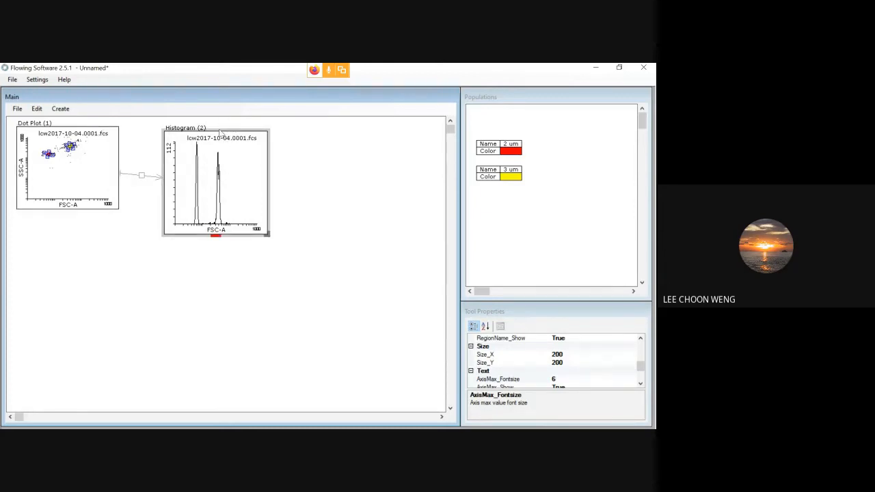
left_click_drag(221, 132, 74, 220)
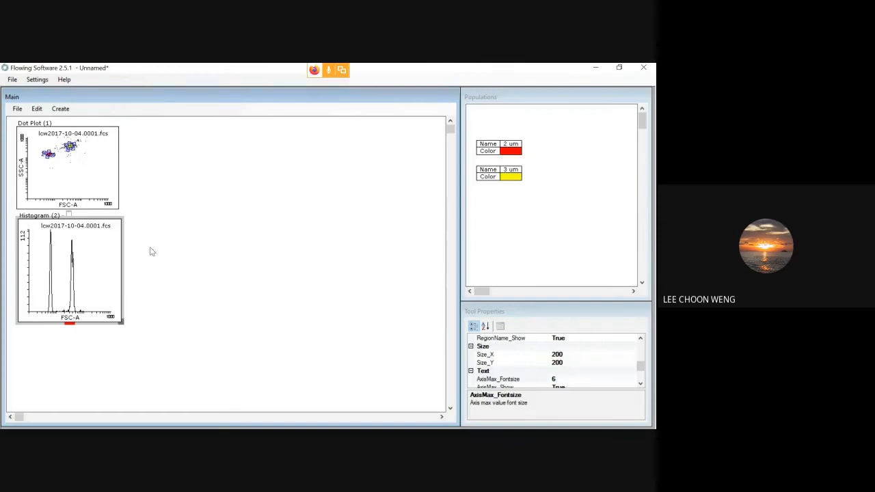
Add a second dot plot and place it to the right of the bead dot plot
left_click(60, 109)
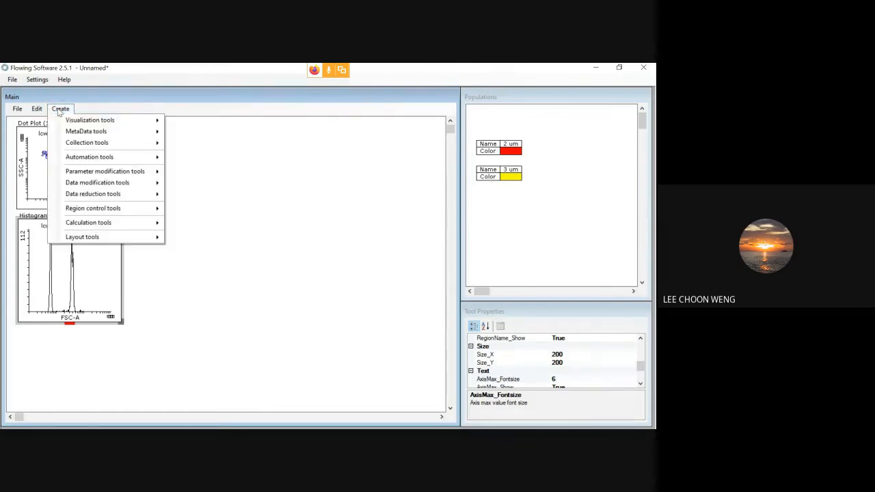
mouse_move(152, 121)
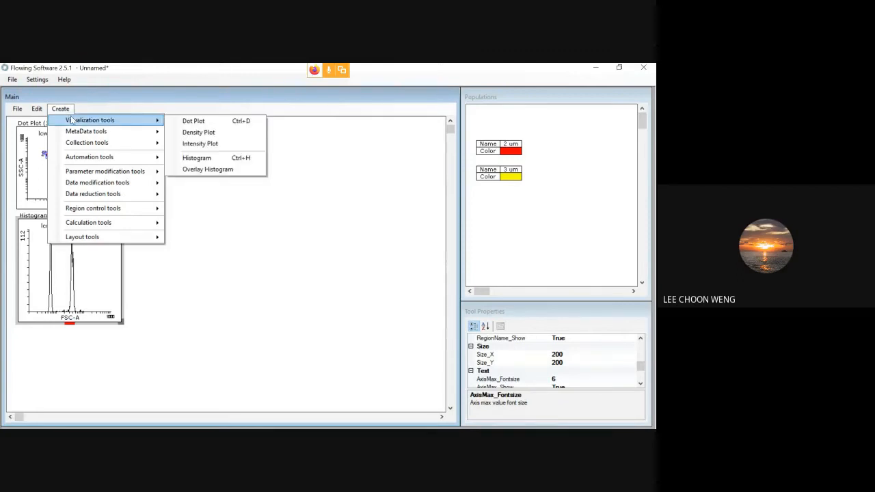
left_click(195, 121)
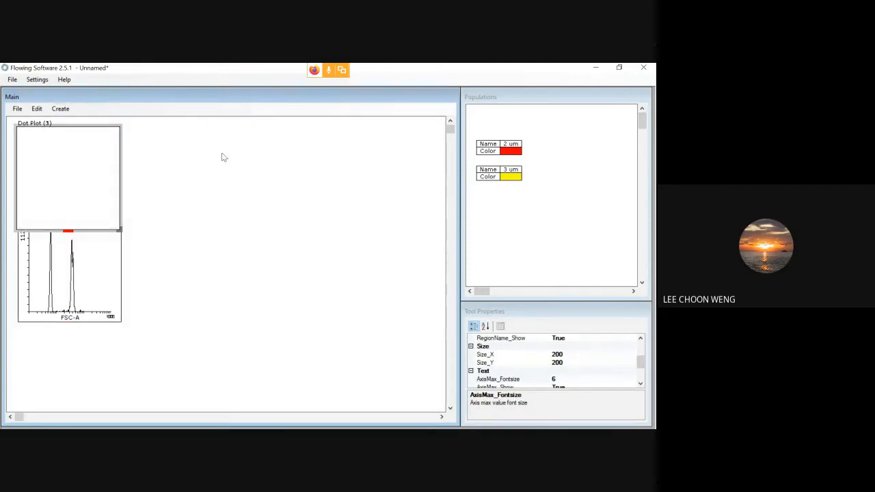
left_click_drag(75, 129, 227, 136)
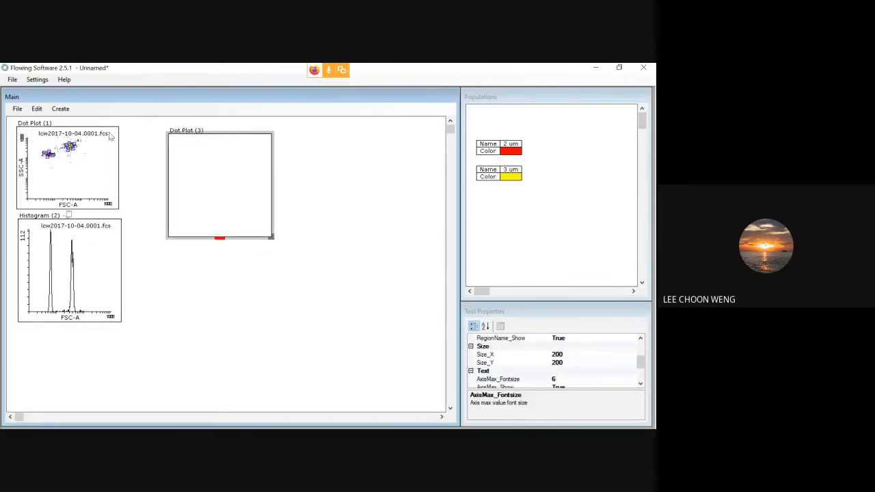
Load the file lcw2017-10-04.0013.fcs into the empty dot plot
left_click(17, 108)
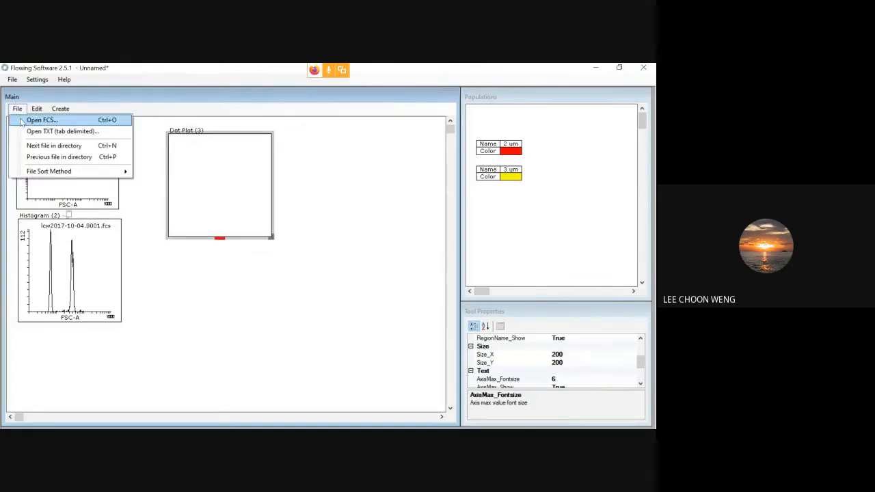
left_click(20, 120)
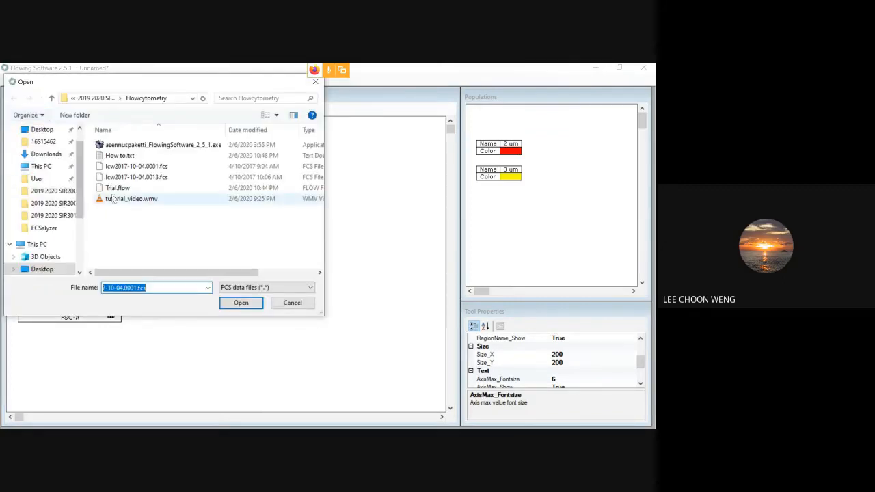
left_click(135, 178)
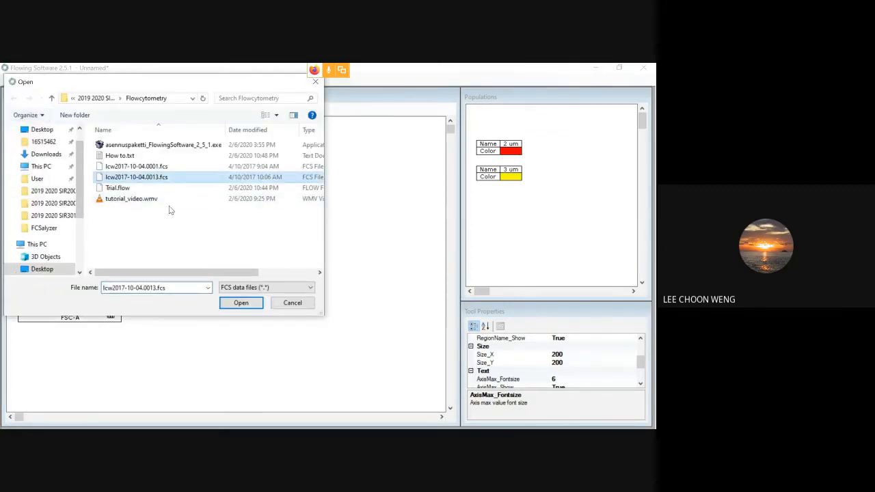
left_click(240, 304)
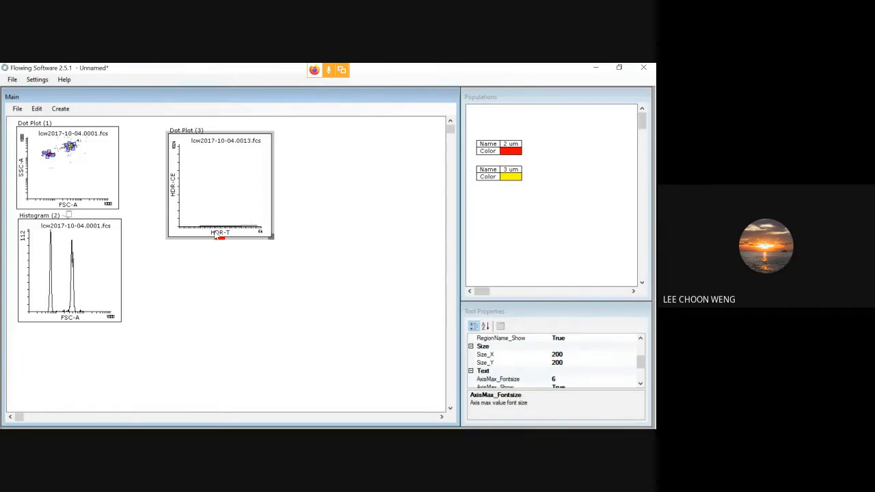
Set the 0013 dot plot's horizontal axis to FSC-A and its vertical axis to SSC-A
left_click(215, 231)
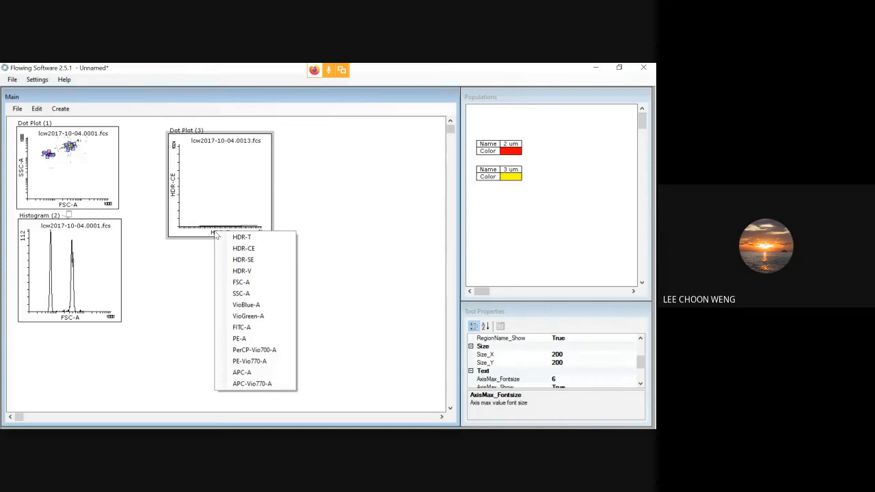
left_click(244, 283)
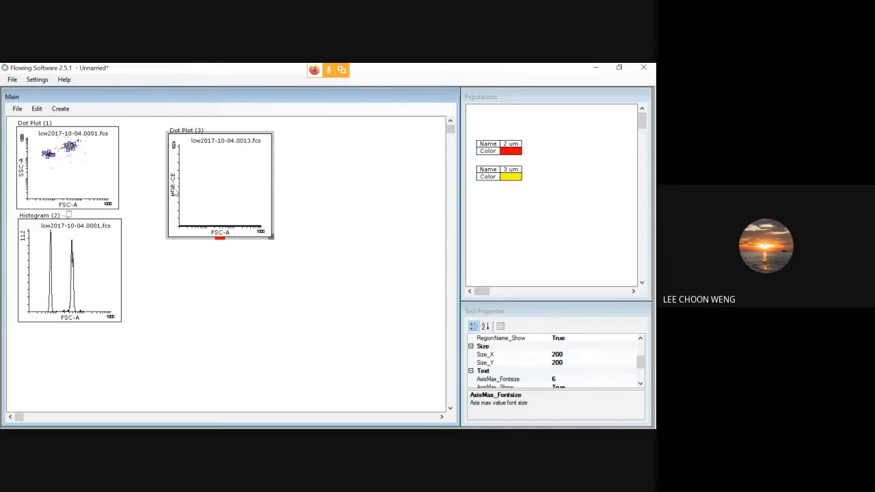
left_click(176, 193)
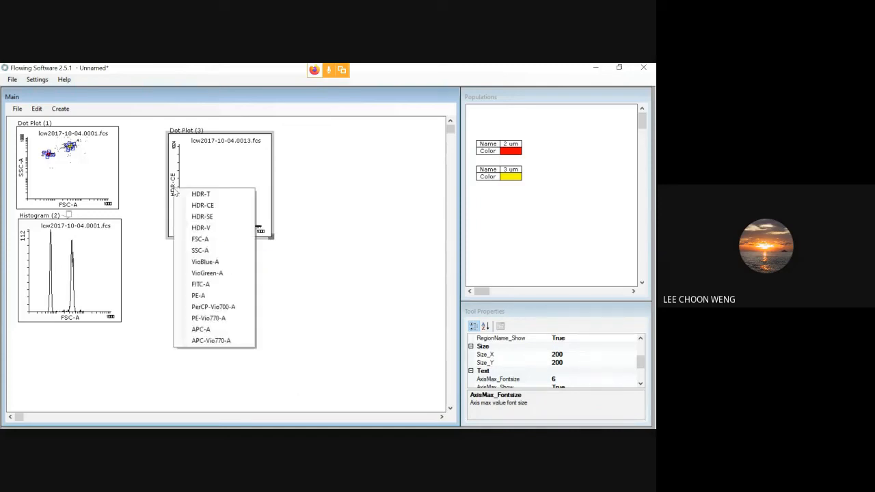
left_click(198, 251)
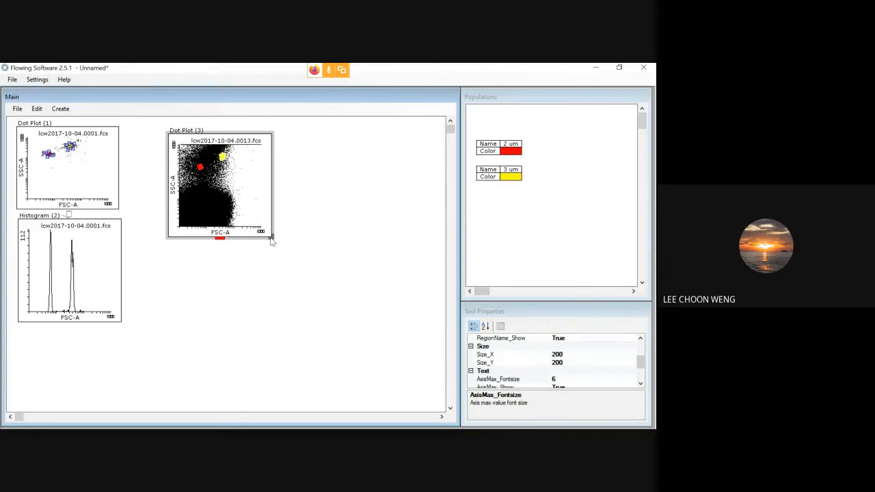
Resize the 0013 dot plot to about 354 by 151 and align it level with the bead dot plot, slightly farther right
left_click_drag(272, 239, 420, 309)
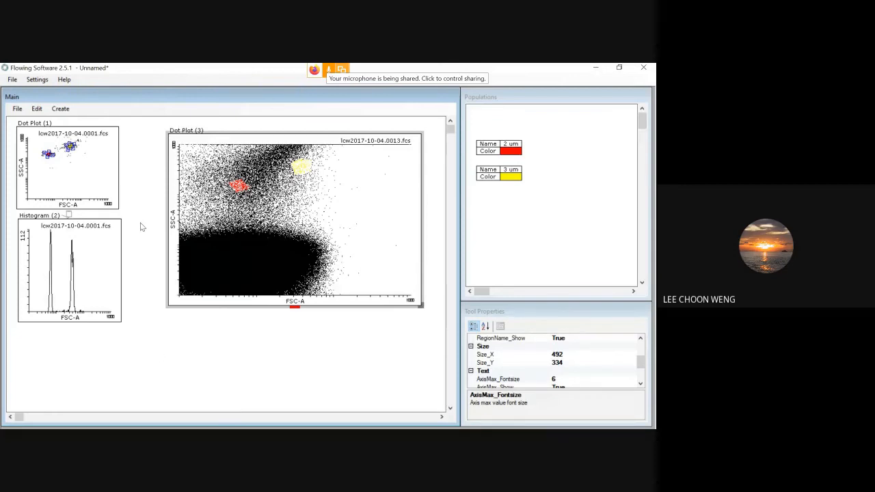
left_click_drag(422, 309, 353, 213)
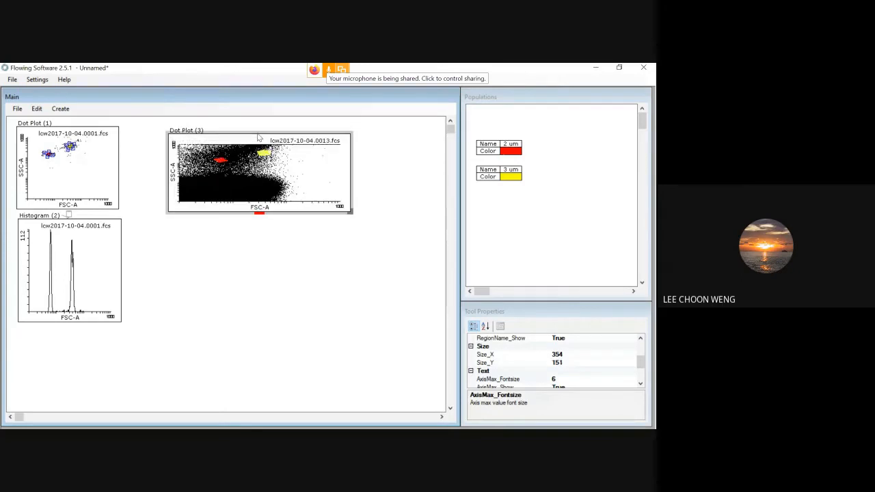
left_click_drag(258, 136, 285, 129)
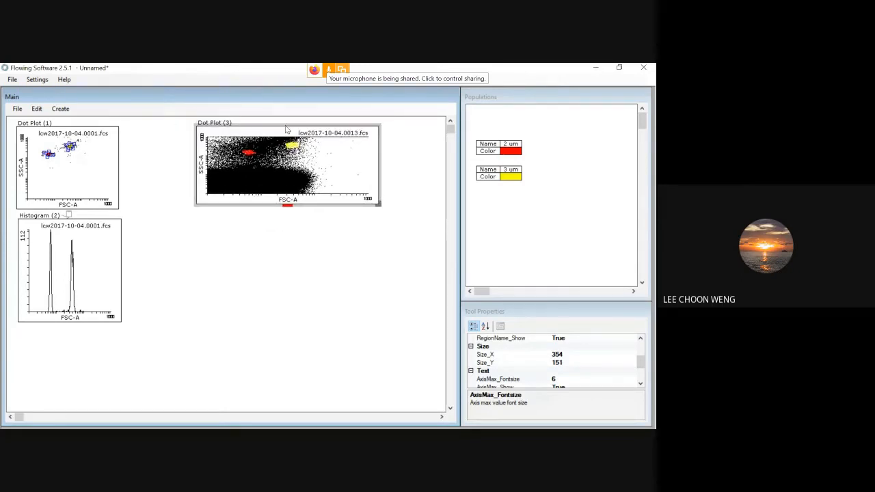
Add another dot plot below the 0013 dot plot and connect the 0013 plot's output to it
left_click(60, 108)
mouse_move(63, 121)
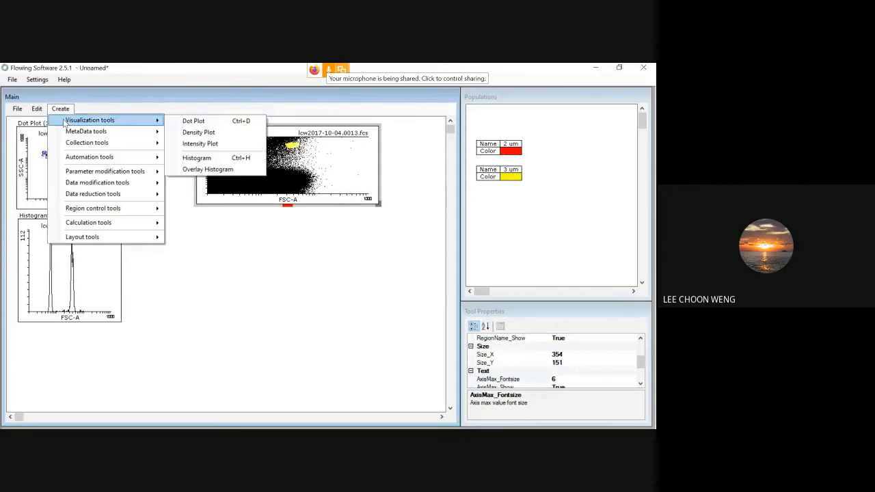
left_click(205, 123)
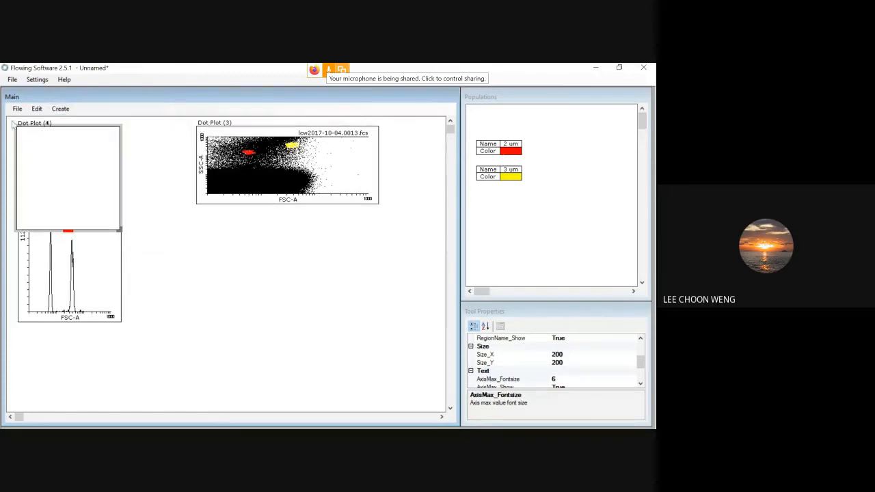
left_click_drag(48, 127, 246, 239)
left_click(265, 200)
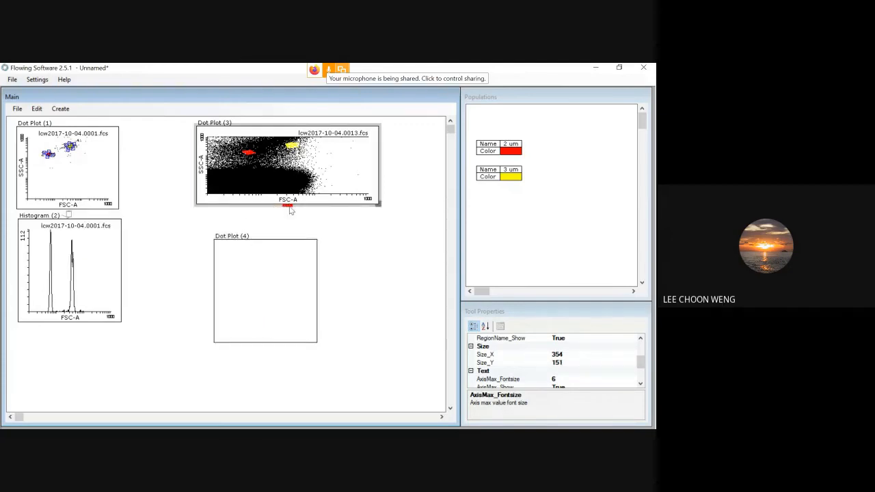
left_click_drag(288, 209, 273, 256)
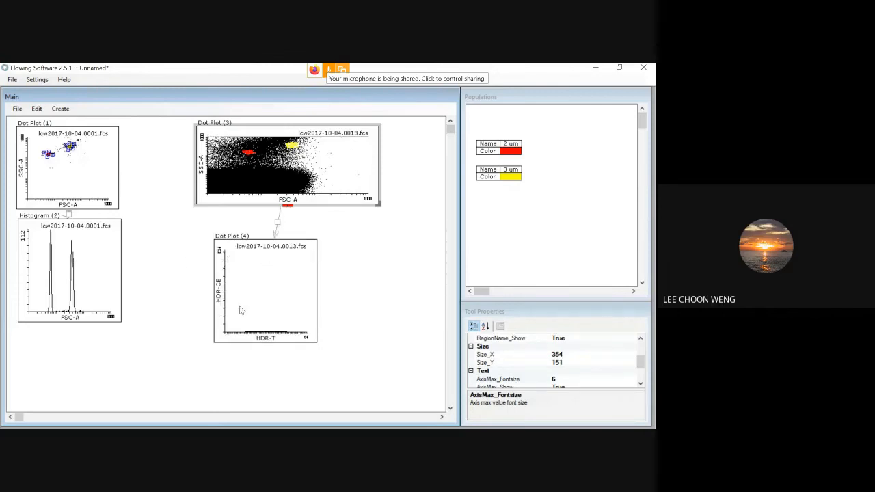
Set the linked dot plot's horizontal axis to FSC-A and its vertical axis to VioGreen-A
left_click(264, 341)
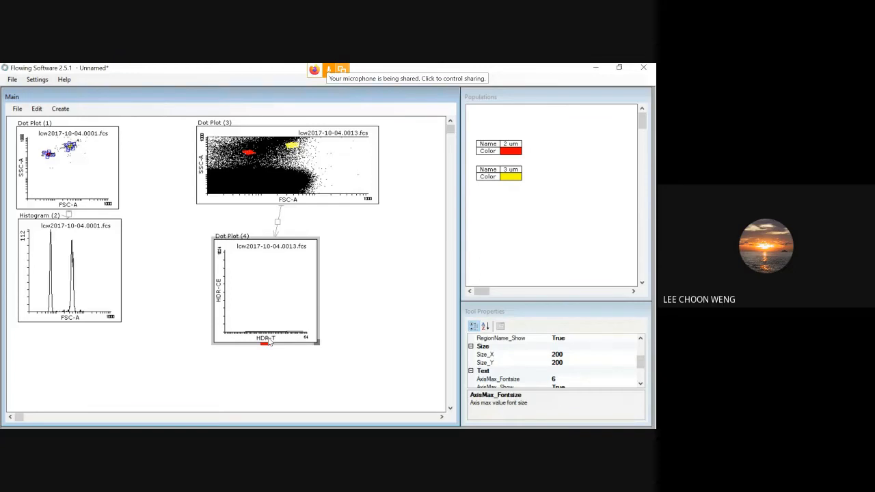
left_click(269, 339)
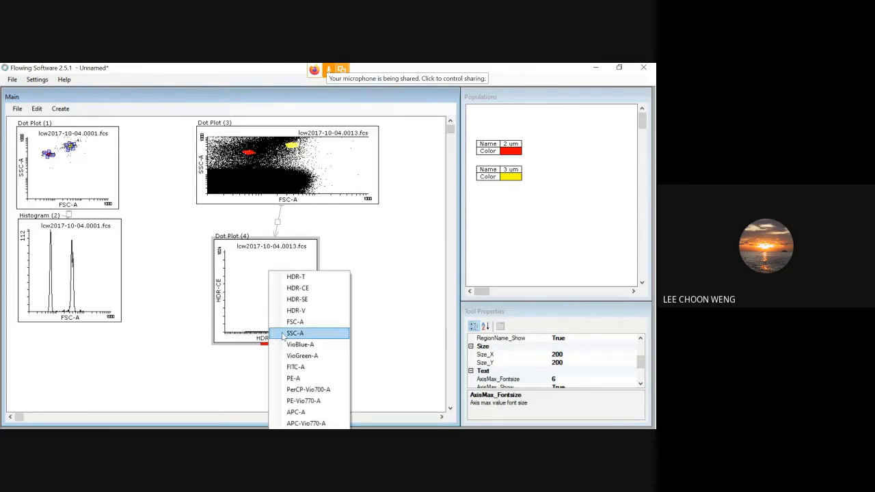
left_click(290, 325)
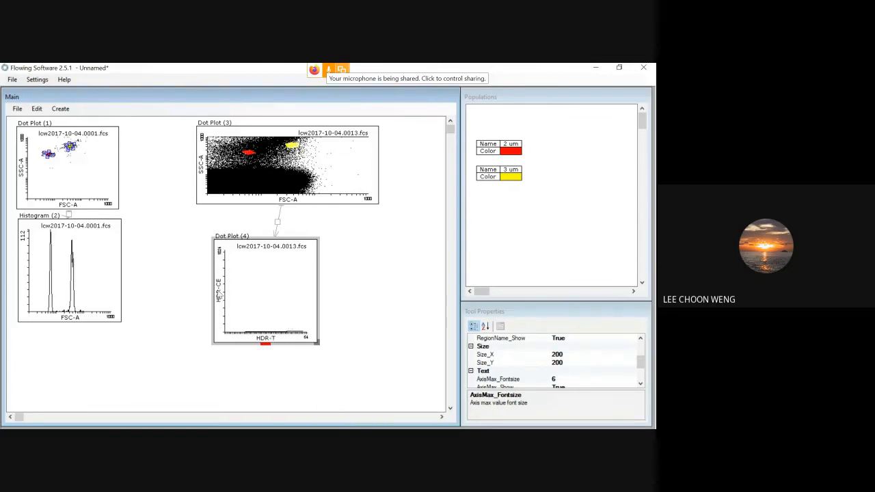
left_click(219, 291)
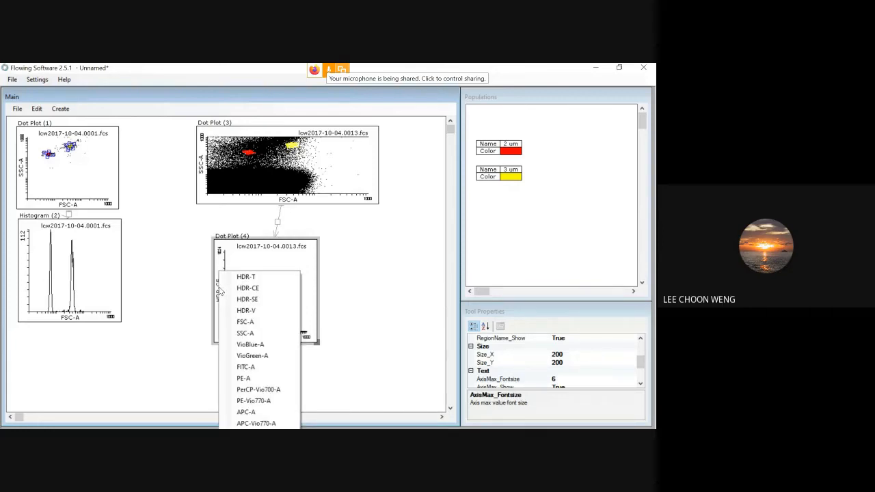
left_click(252, 356)
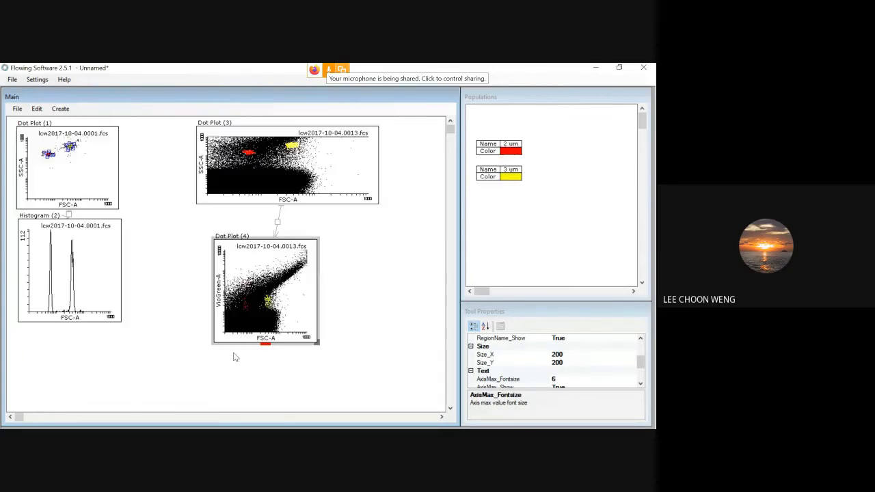
Switch to the Flowcytometry folder in File Explorer and open the notes in How to.txt
key("alt+Tab")
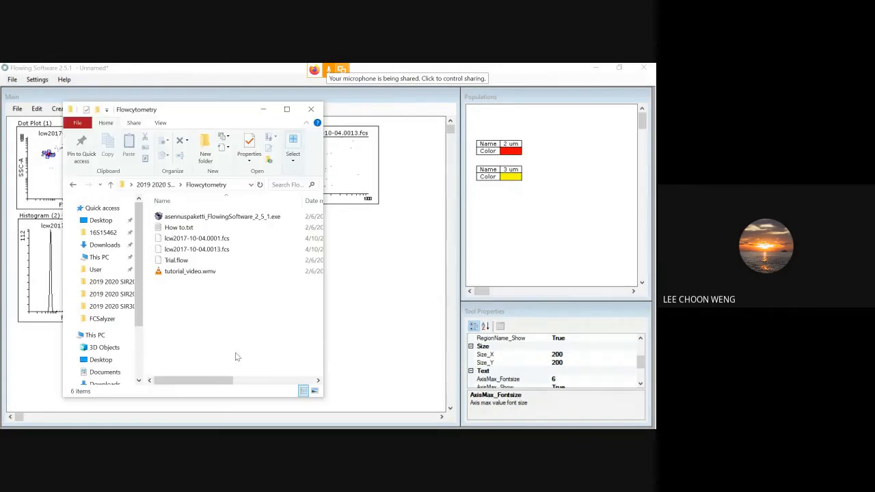
double_click(178, 228)
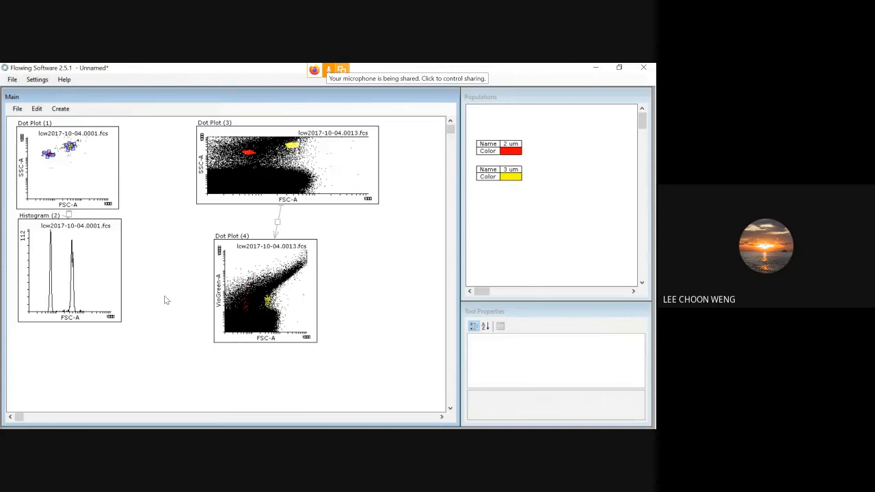
Move the VioGreen-A dot plot left and enlarge it to about 275 by 256
left_click(223, 248)
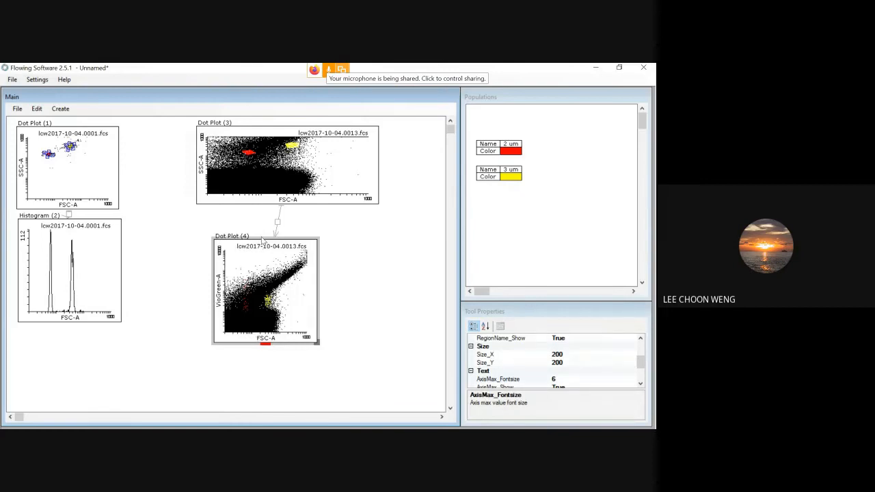
left_click_drag(262, 243, 198, 241)
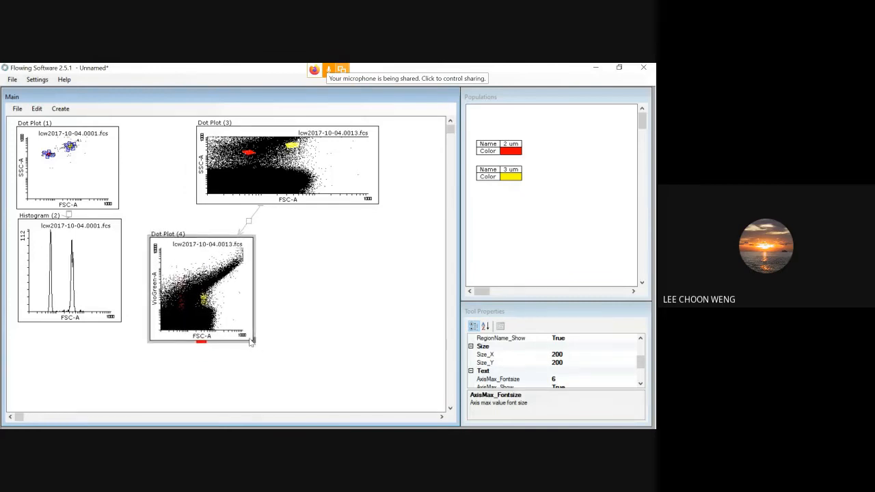
left_click_drag(253, 342, 293, 372)
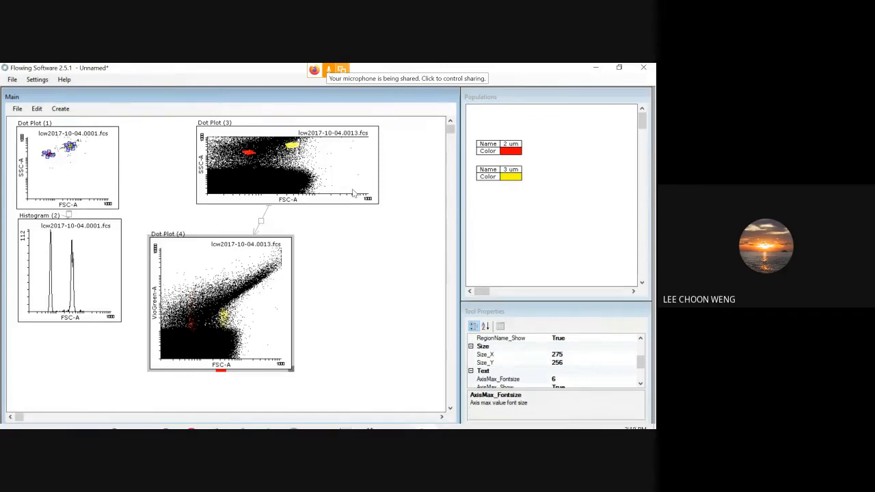
Check the channel notes for Synechococcus and Prochlorococcus in Notepad and return to Flowing Software
key("alt+Tab")
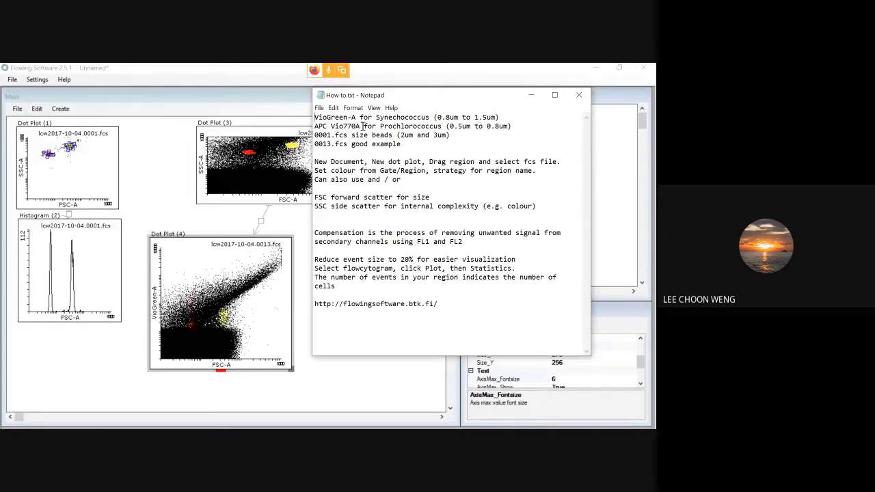
left_click(168, 189)
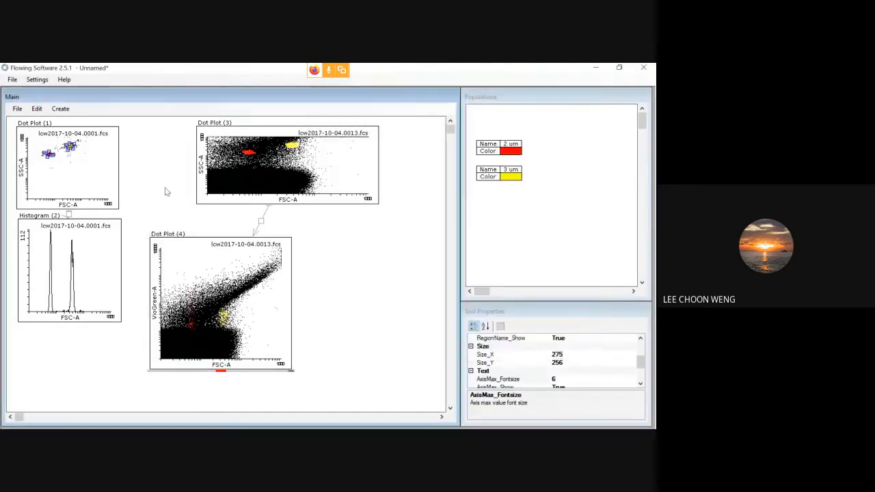
Shift the VioGreen-A dot plot slightly left and add a new dot plot of about 272 by 251 beside it
left_click(187, 242)
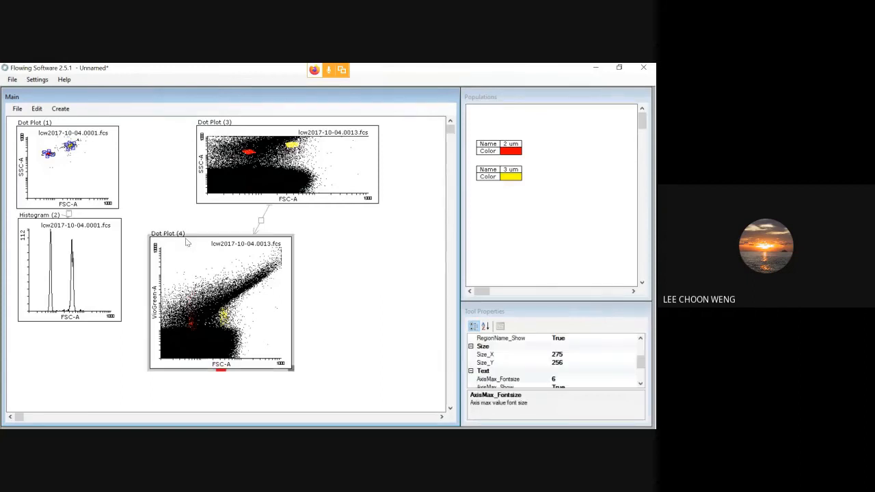
mouse_move(190, 240)
left_mouse_down()
mouse_move(167, 233)
mouse_move(174, 236)
left_mouse_up()
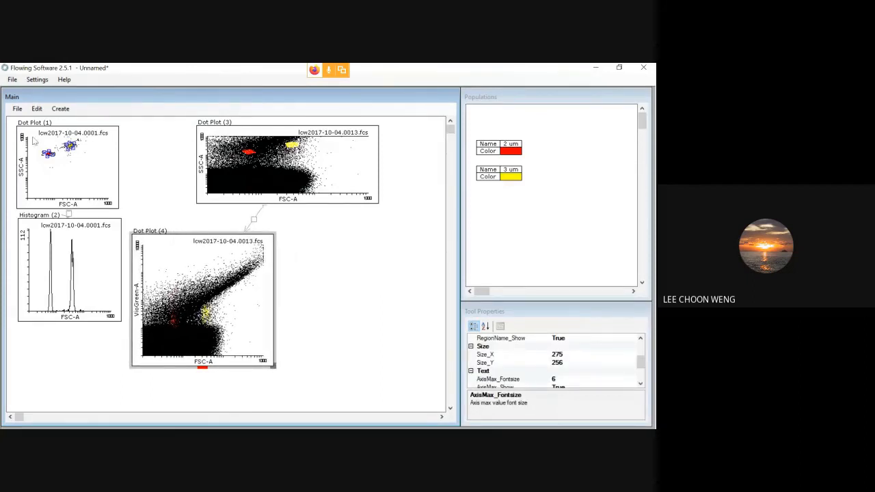
left_click(61, 109)
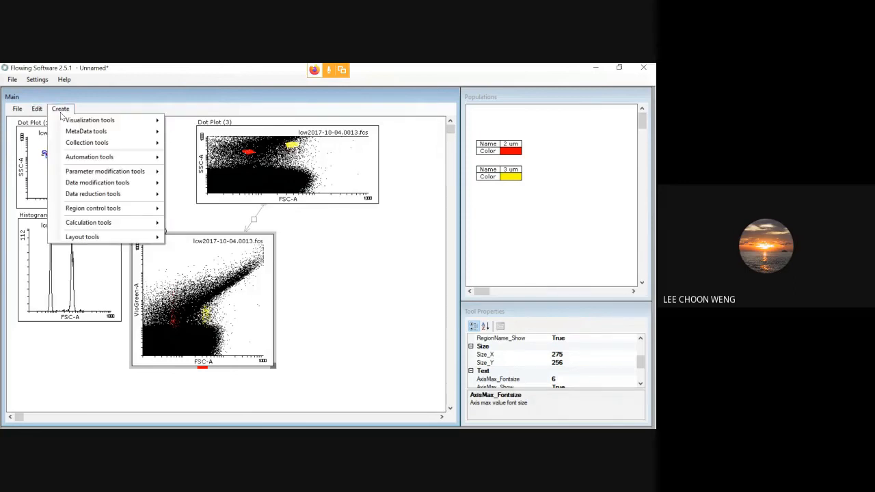
mouse_move(72, 121)
left_click(190, 121)
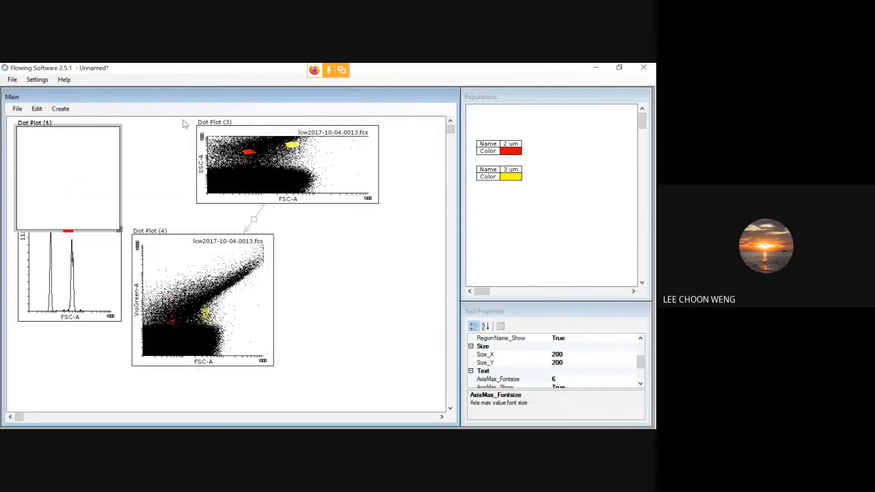
left_click_drag(89, 130, 355, 240)
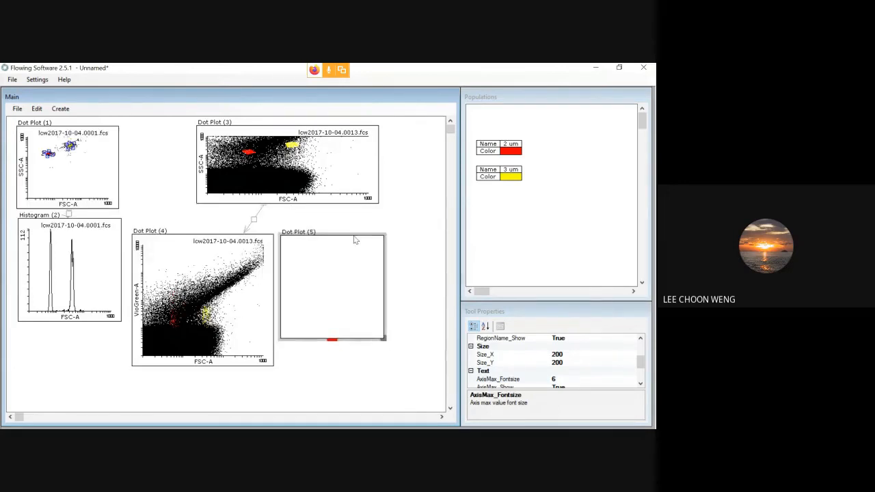
left_click_drag(384, 339, 423, 373)
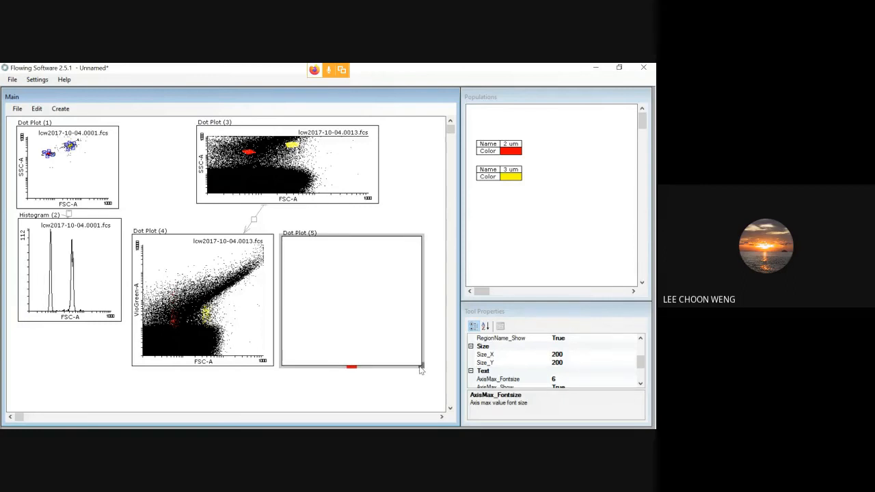
Link the sample 0013 SSC-A dot plot to the new plot and set its axes to FSC-A horizontally and APC-Vio770-A vertically
left_click(313, 201)
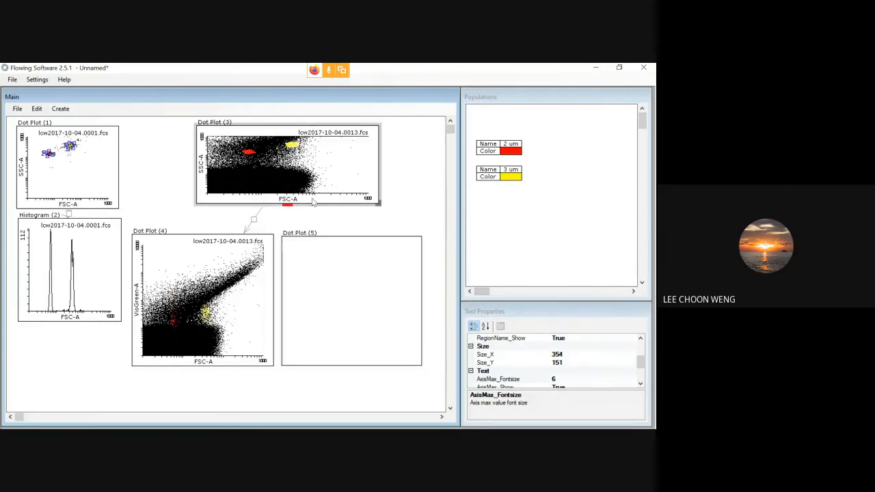
left_click_drag(326, 242, 336, 249)
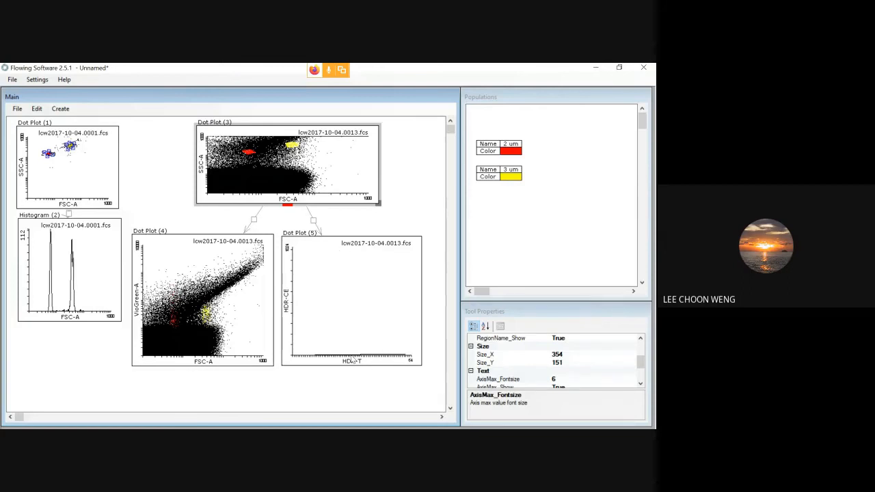
left_click(352, 361)
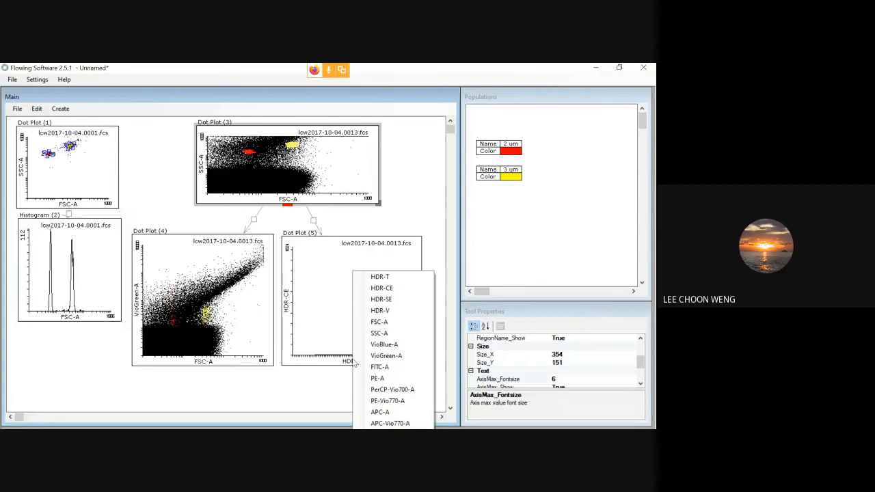
left_click(380, 324)
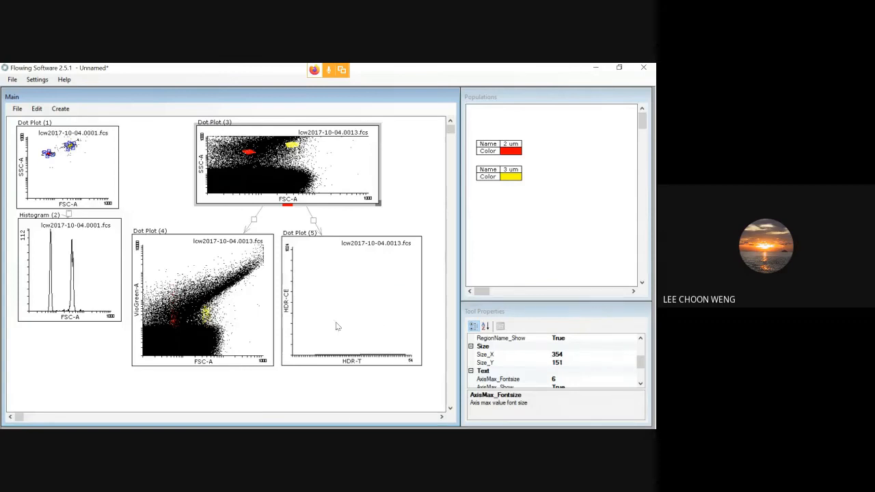
left_click(287, 303)
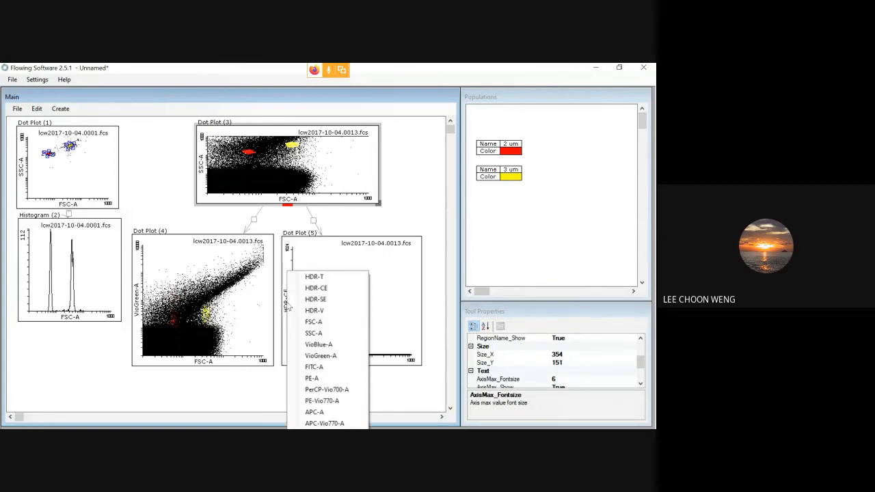
left_click(317, 424)
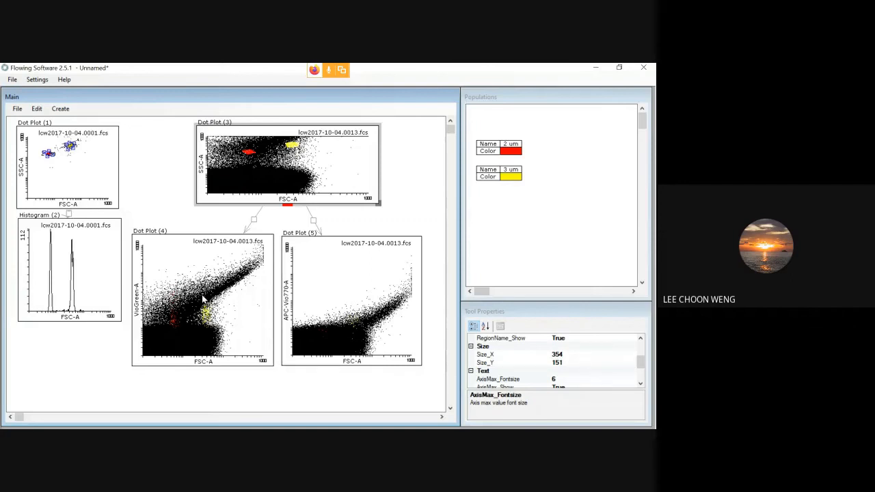
Create a four-sided region on the VioGreen-A dot plot around the low FSC-A events just above the dense bottom band
right_click(156, 270)
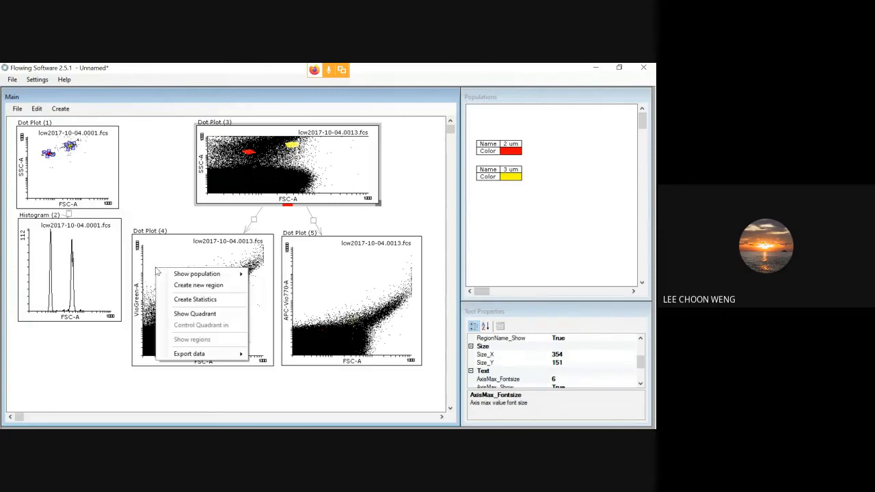
left_click(193, 285)
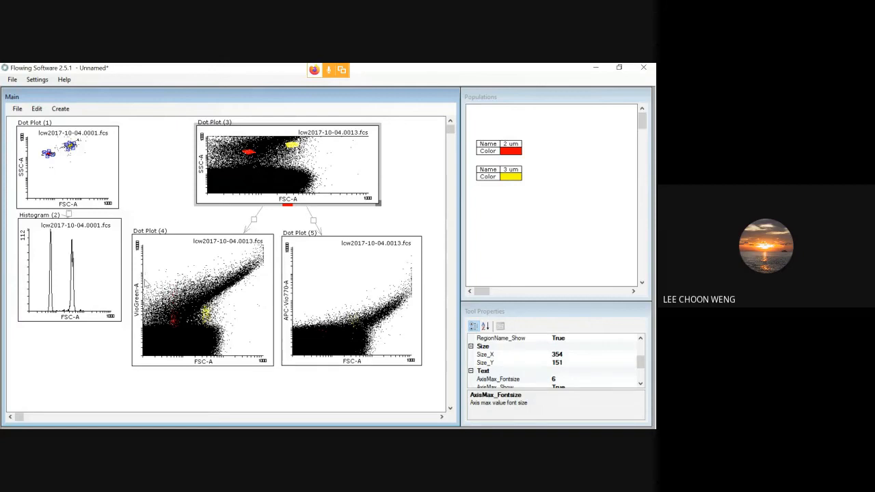
left_click_drag(144, 280, 174, 322)
left_click(175, 323)
left_click(145, 324)
left_click(145, 281)
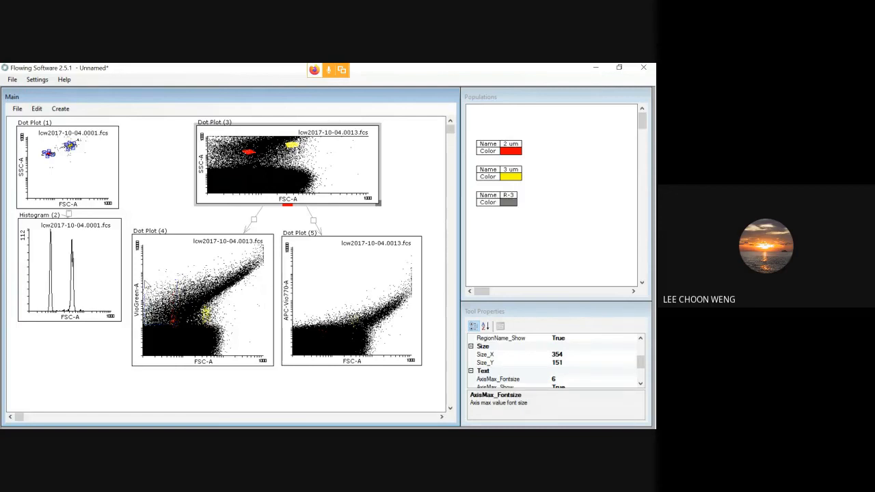
Rename the population of the VioGreen-A region as Synechococcus
right_click(513, 197)
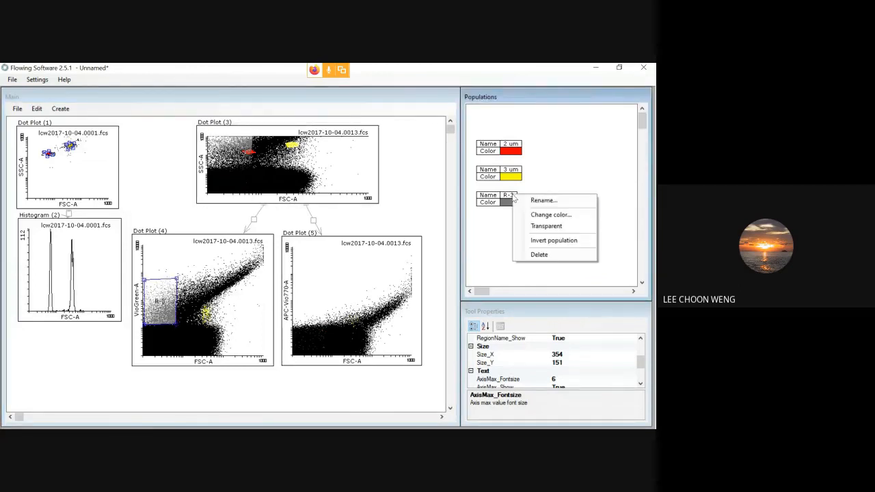
left_click(545, 200)
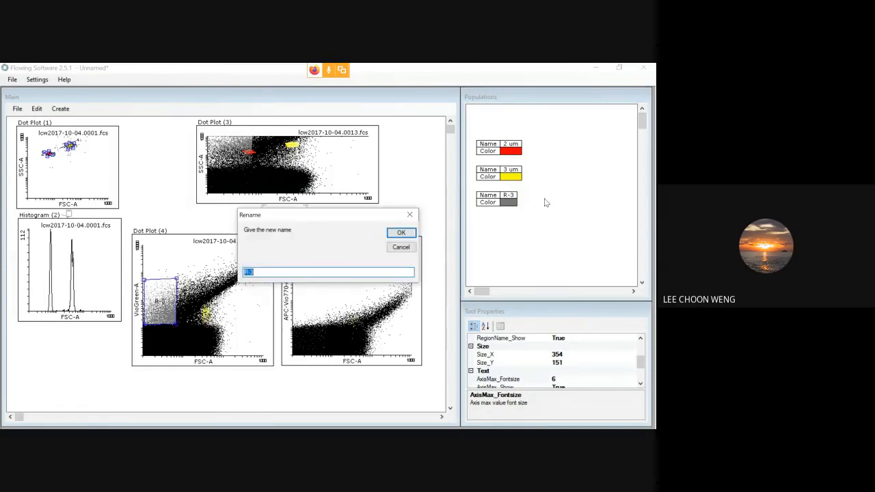
type("Synechococcus")
left_click(401, 233)
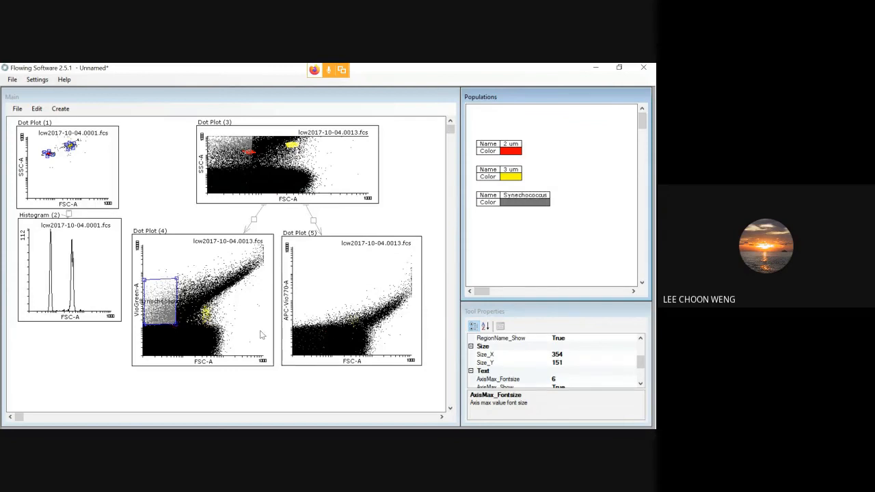
Create a four-sided region on the APC-Vio770-A dot plot around the low FSC-A events just above the dense bottom band
left_click(319, 288)
right_click(316, 309)
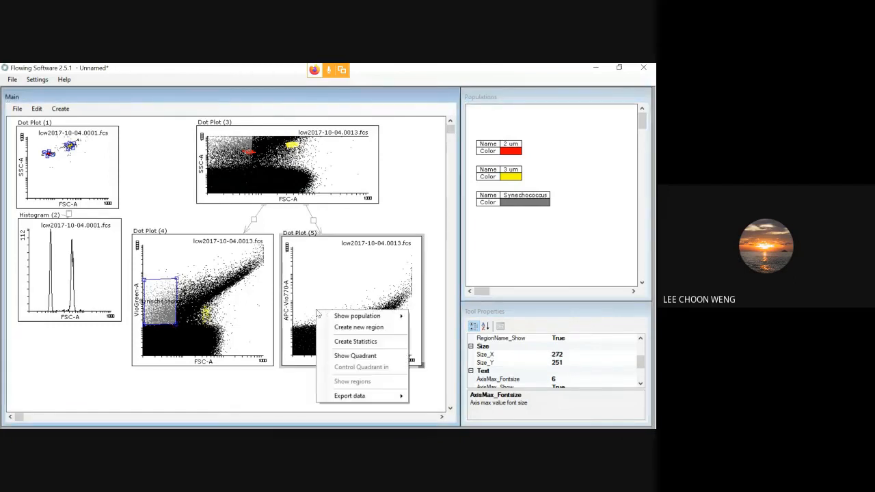
left_click(356, 327)
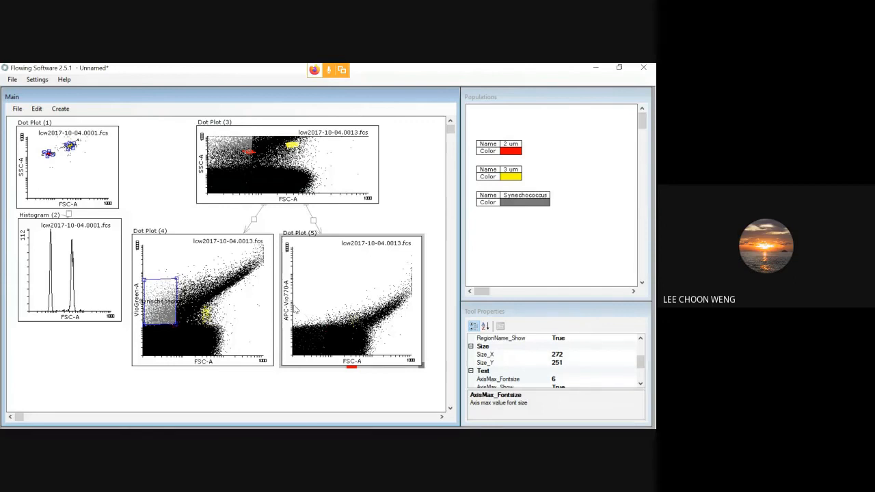
left_click_drag(295, 309, 324, 306)
left_click(325, 304)
left_click(325, 324)
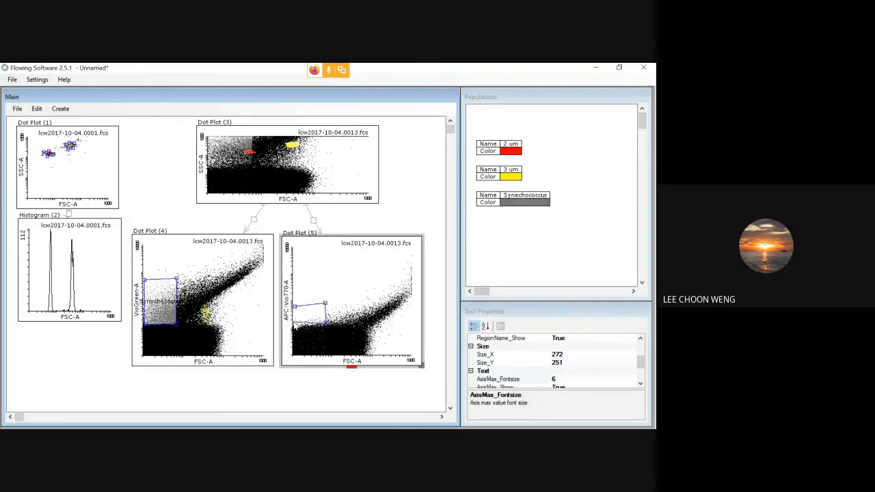
left_click(294, 326)
left_click(295, 309)
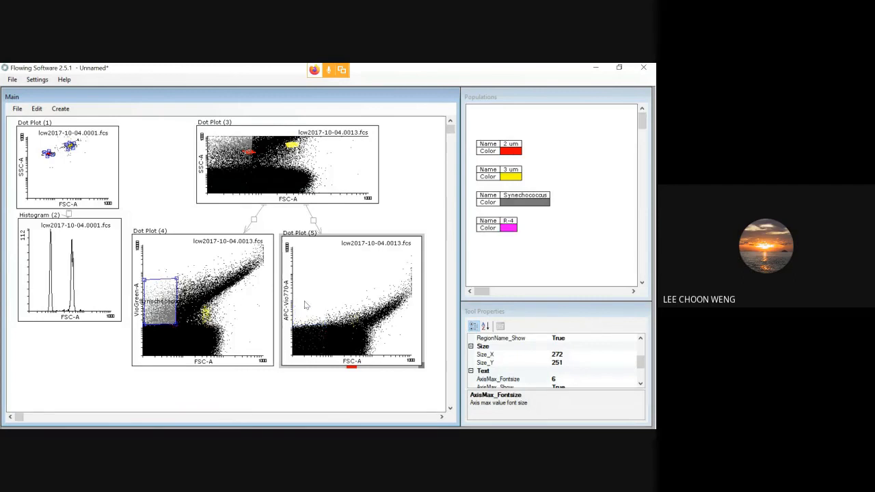
Rename the magenta population of the APC-Vio770-A region as Prochlorococcus
left_click(509, 228)
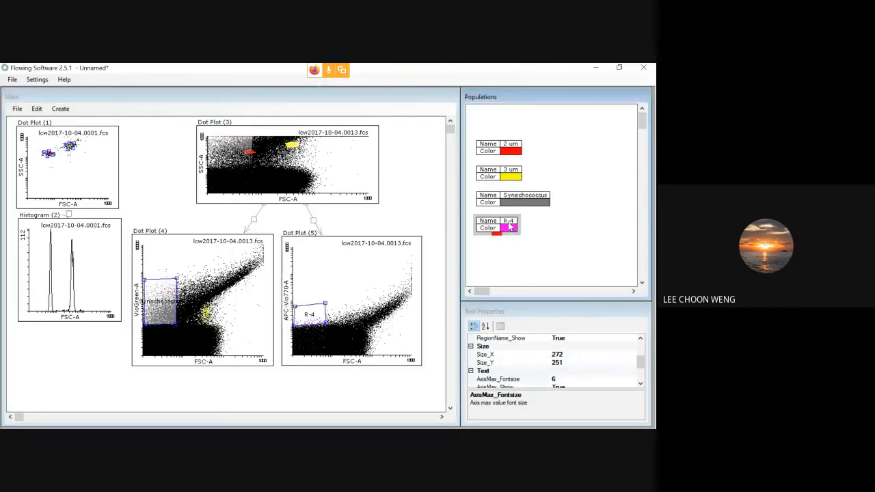
right_click(508, 223)
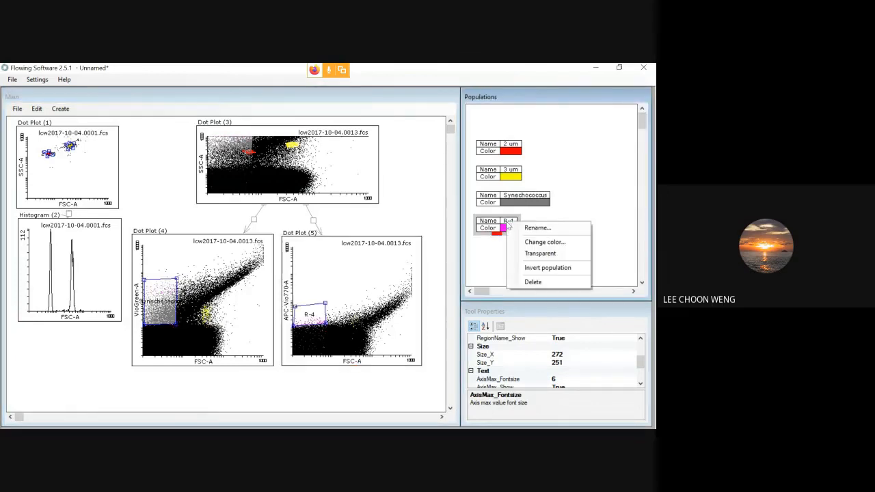
left_click(537, 227)
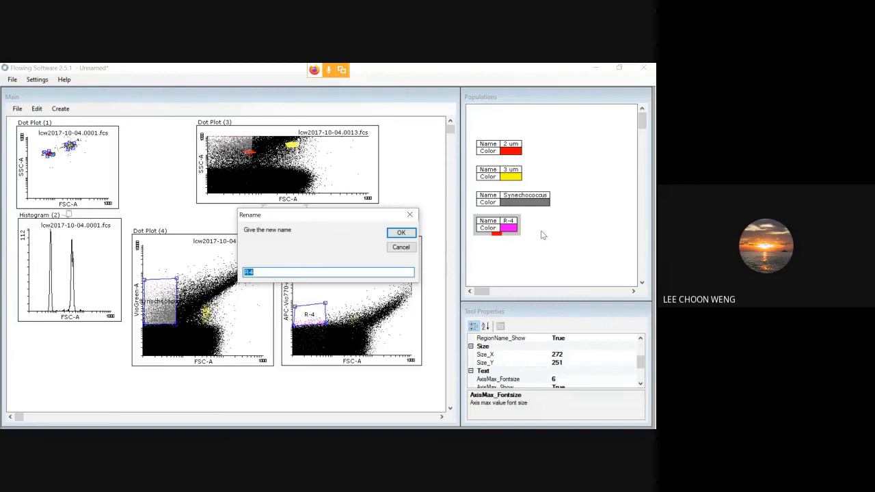
type("Prochlorococcus")
left_click(402, 233)
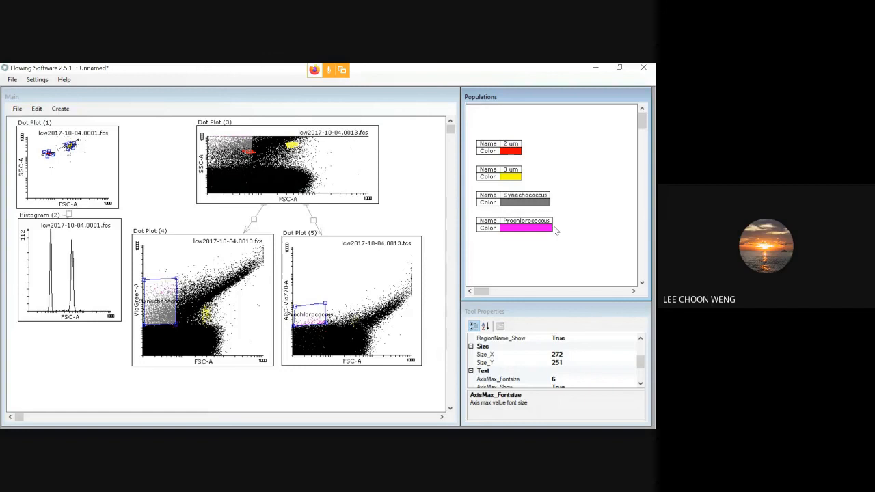
Add a Statistics Calculator and place it below the VioGreen-A dot plot
right_click(537, 198)
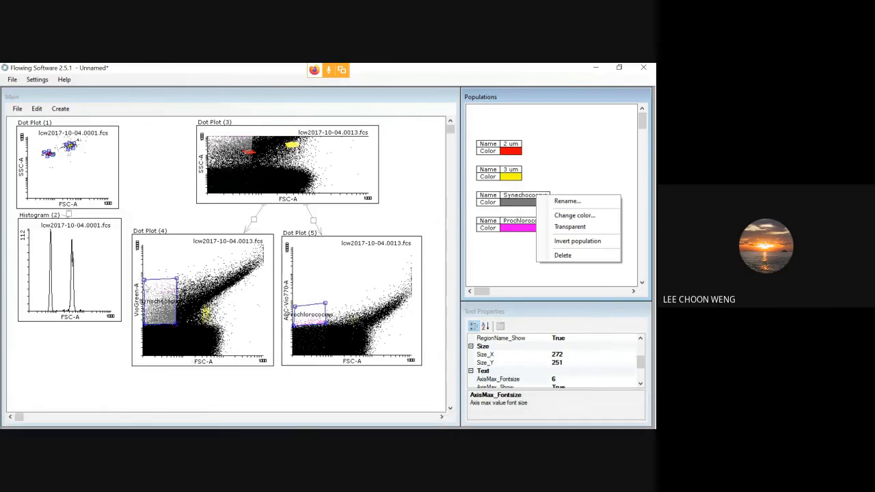
left_click(68, 111)
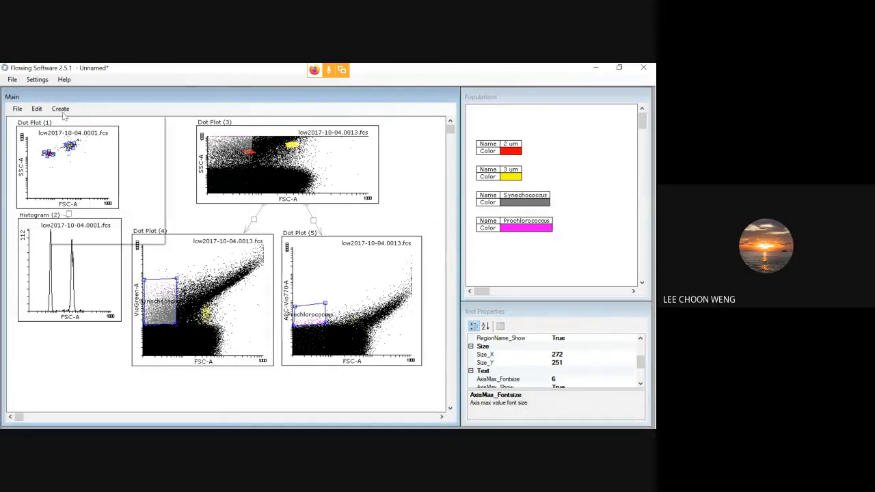
left_click(61, 109)
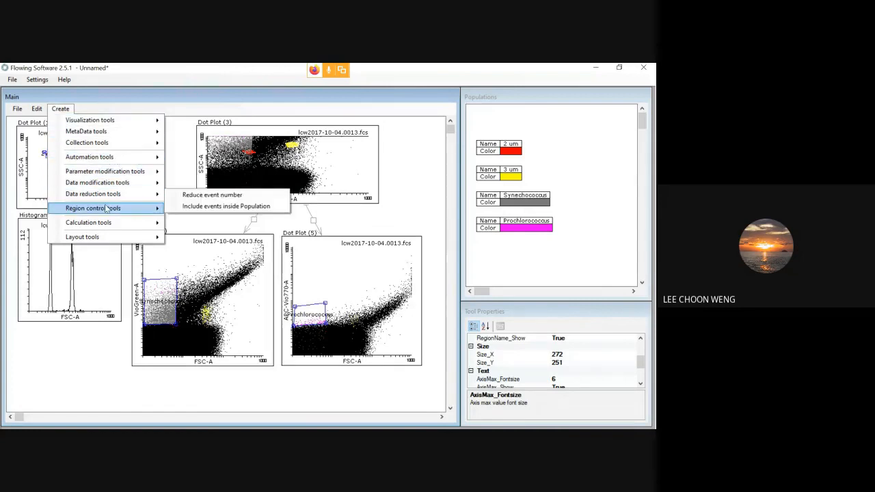
mouse_move(113, 221)
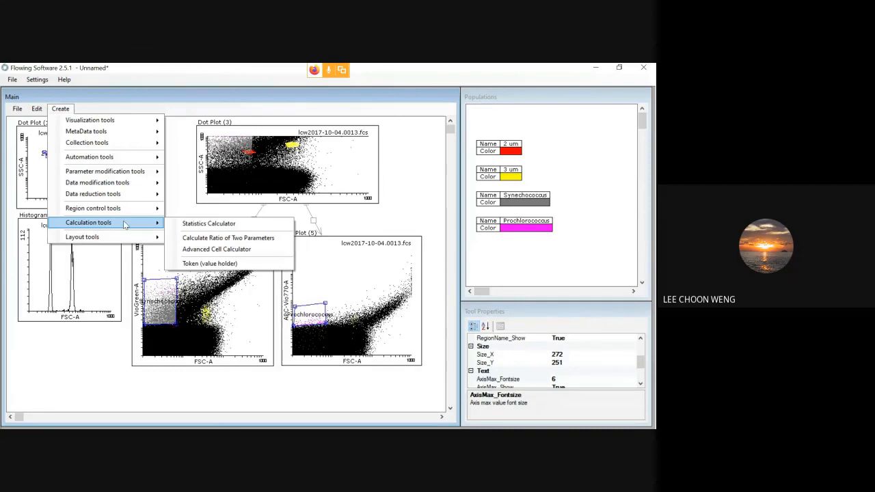
left_click(199, 224)
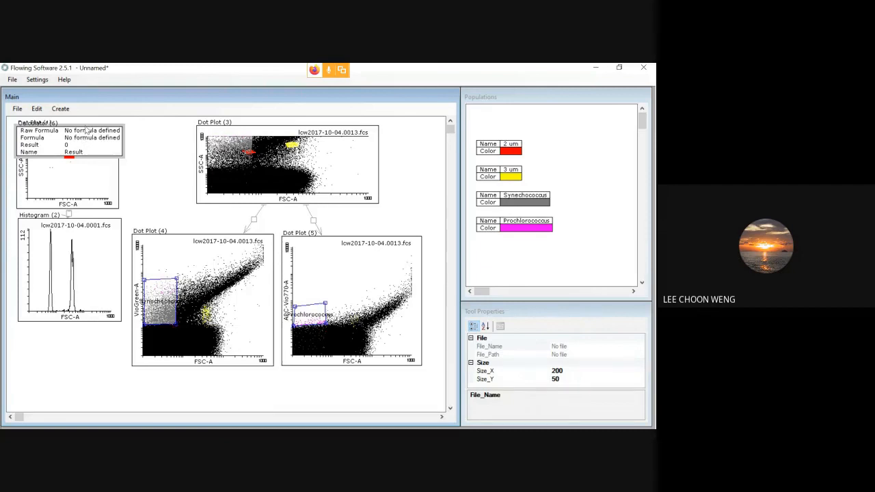
left_click_drag(87, 129, 201, 384)
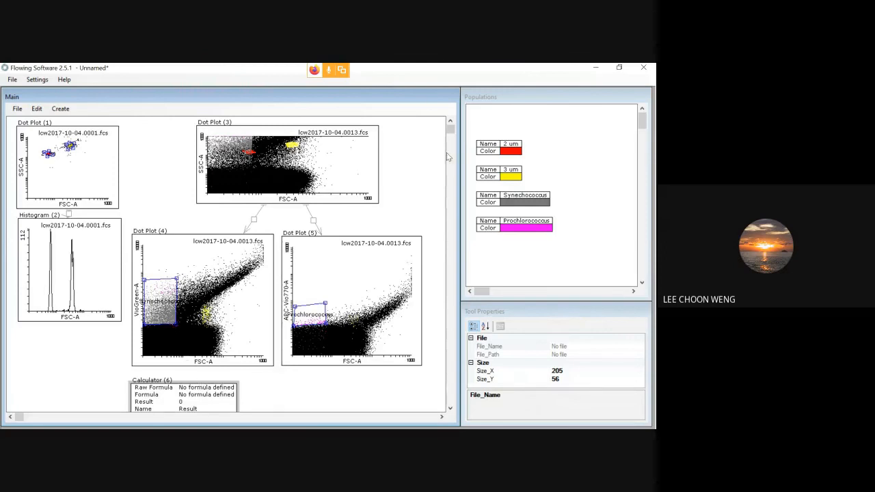
left_click_drag(454, 128, 453, 141)
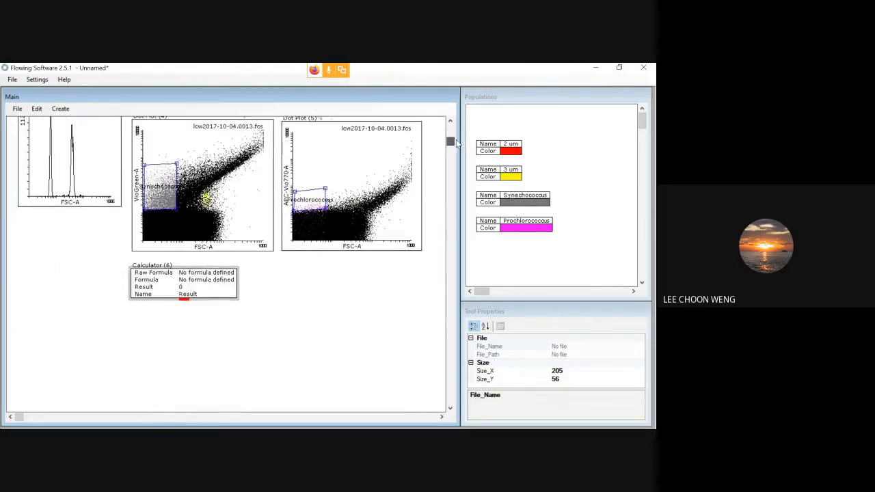
Try to connect the VioGreen-A dot plot to the calculator, dismiss the message and select the calculator
left_click(169, 247)
left_click_drag(203, 255, 198, 276)
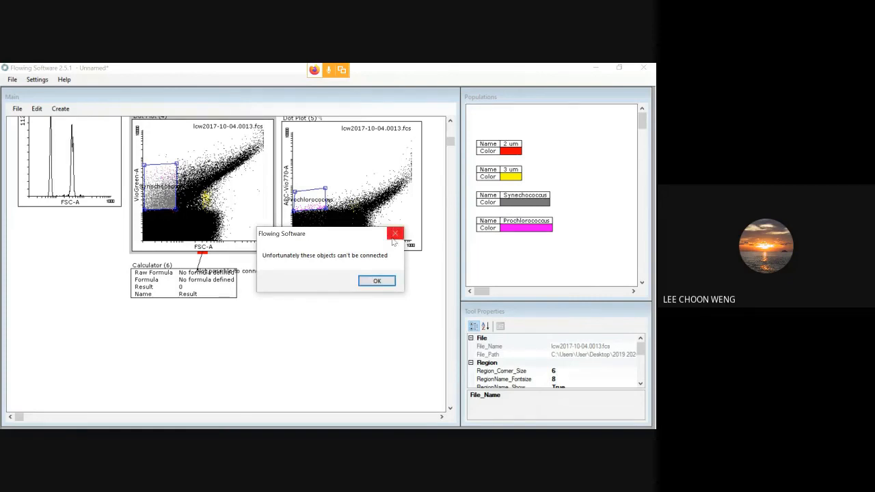
left_click(393, 238)
left_click(202, 287)
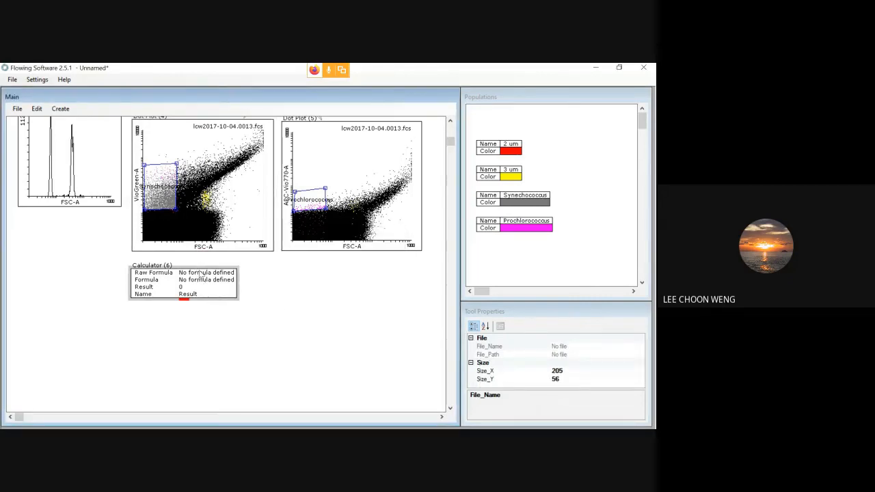
Delete the unused calculator below the VioGreen-A dot plot and confirm its removal
key("Delete")
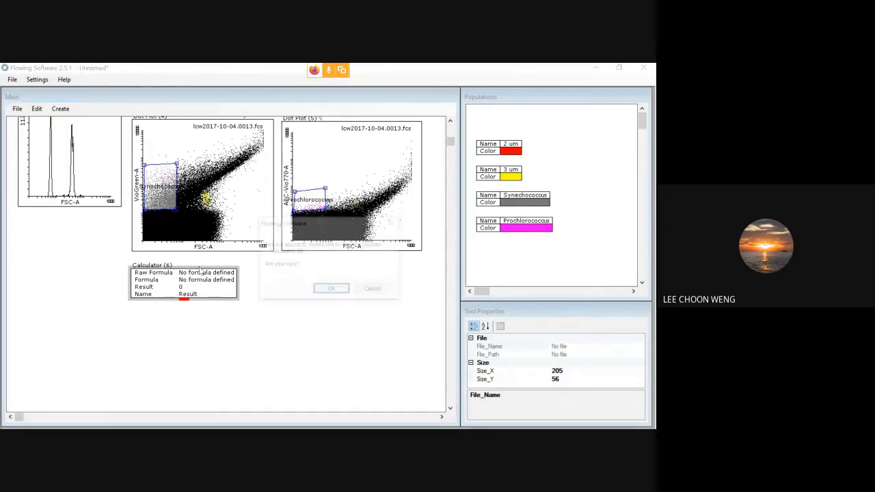
left_click(333, 290)
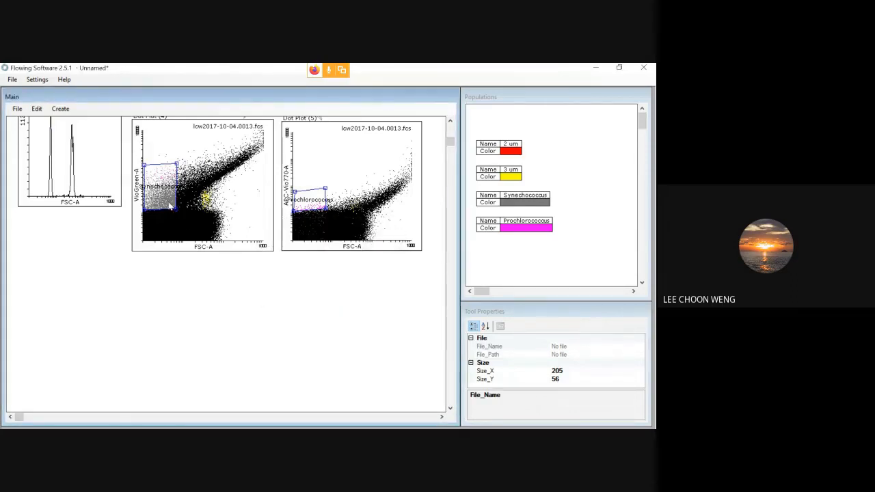
Create statistics for the VioGreen-A dot plot and place the table beneath the plots, aligned near the worksheet's left edge
right_click(186, 146)
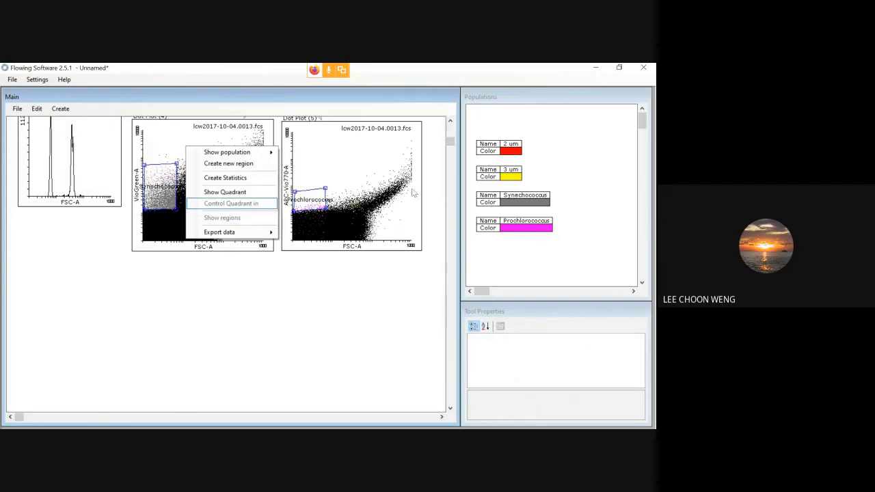
left_click(452, 141)
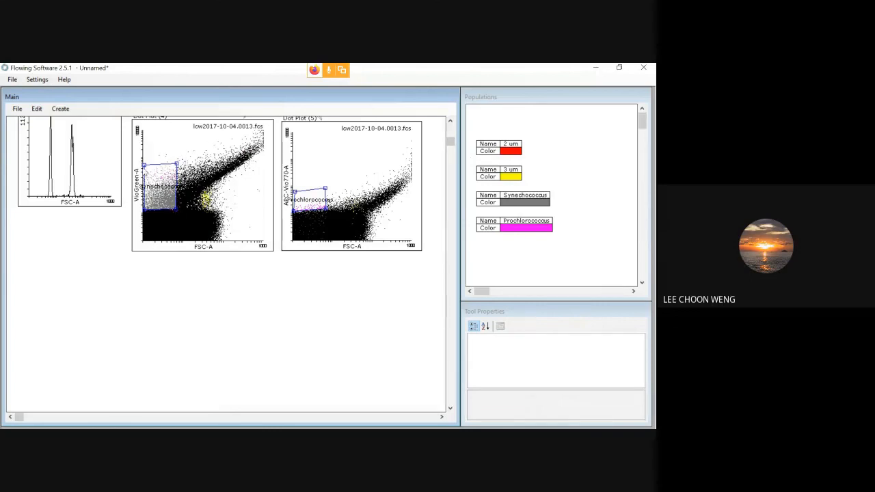
right_click(170, 155)
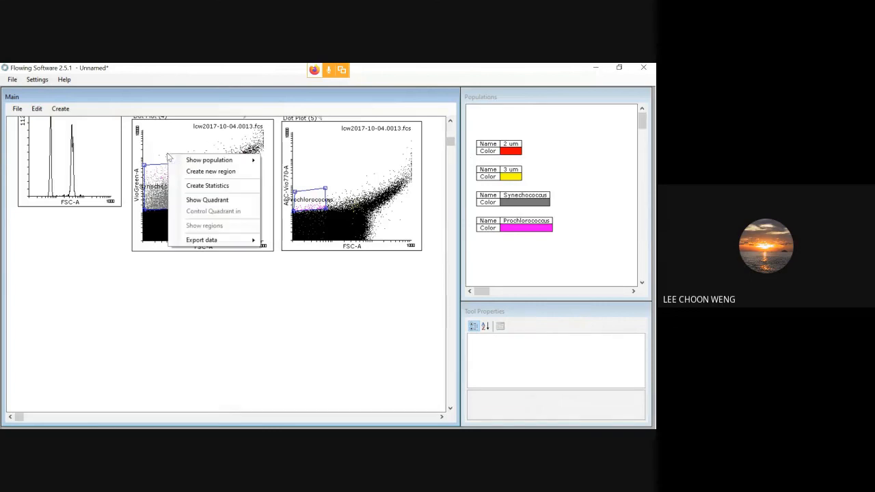
left_click(200, 189)
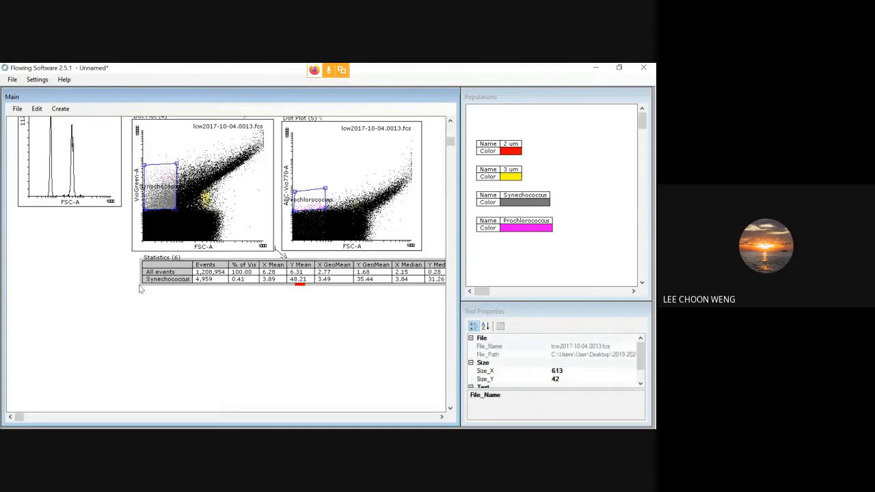
left_click_drag(308, 263, 183, 267)
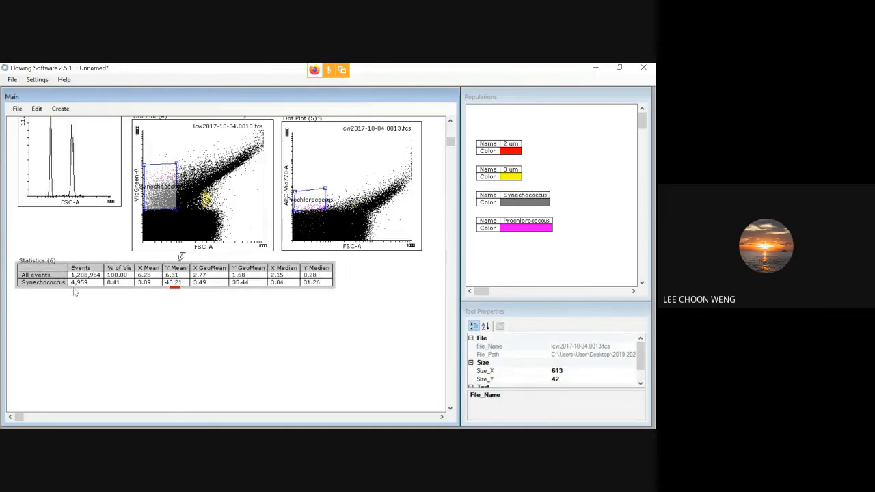
Create statistics for the APC-Vio770-A dot plot and place the table directly below the Synechococcus statistics
right_click(345, 164)
left_click(376, 195)
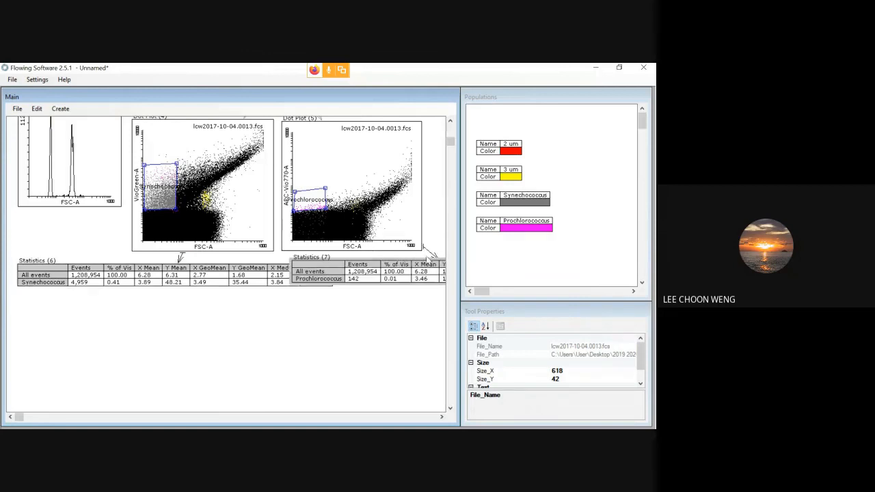
left_click_drag(408, 272, 156, 301)
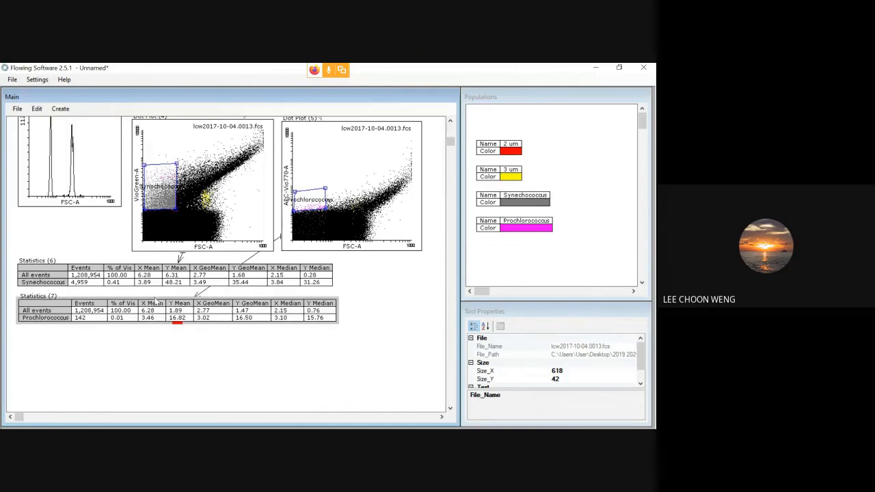